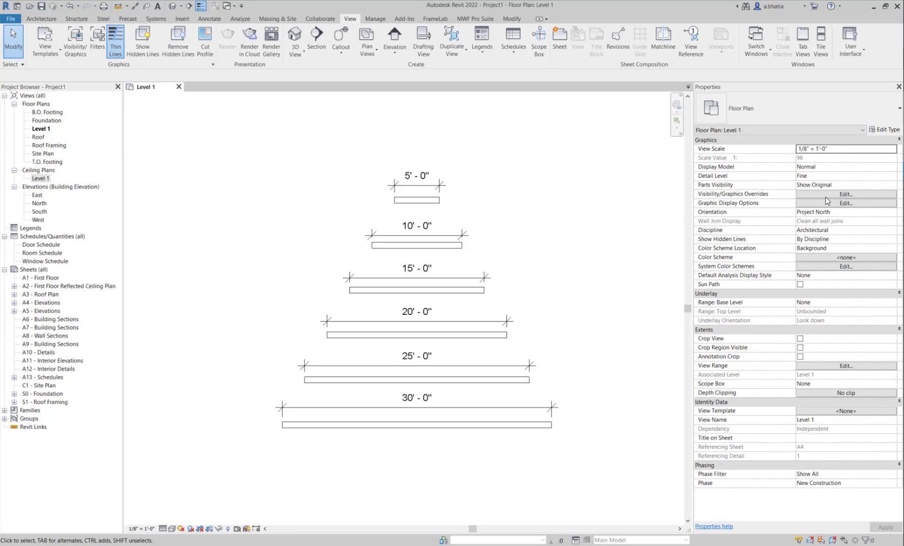
# - Open the Level 1 Visibility/Graphics Filters tab and bring up Add Filters
pyautogui.click(803, 195)
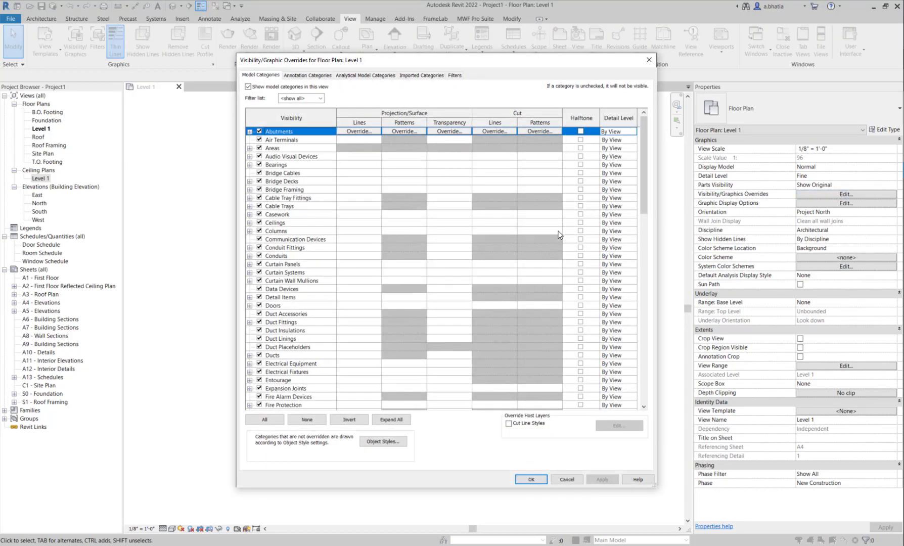
pyautogui.click(457, 75)
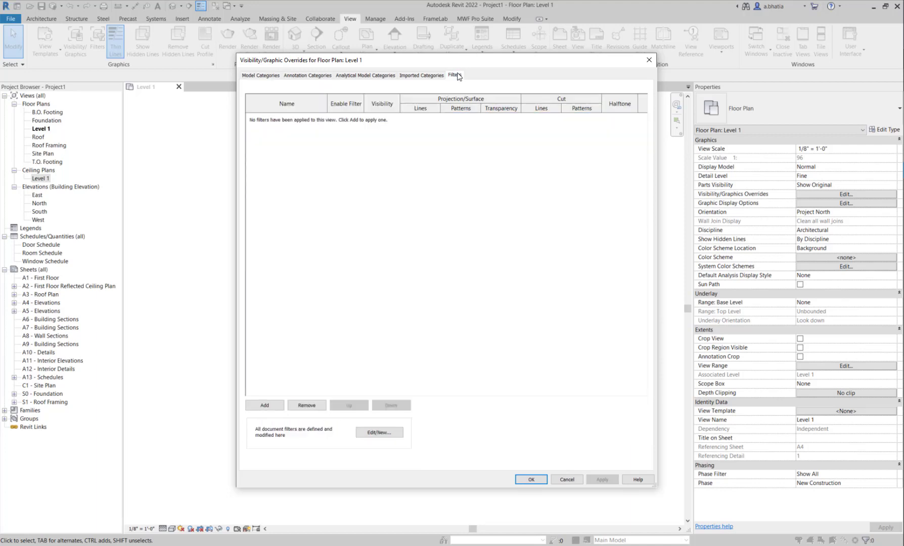
pyautogui.click(253, 407)
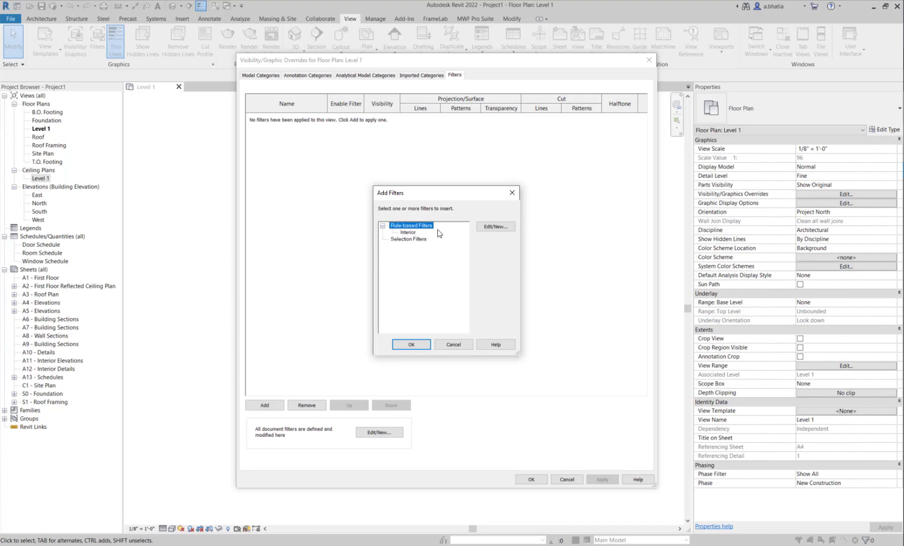
# - In the filter editor, duplicate the Interior filter as Interior (1), declining its deletion
pyautogui.click(480, 227)
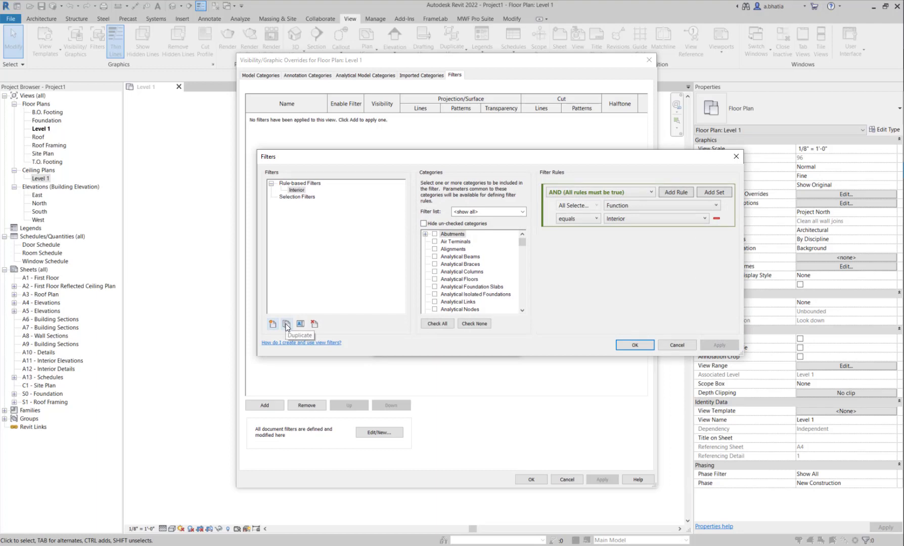
pyautogui.click(287, 324)
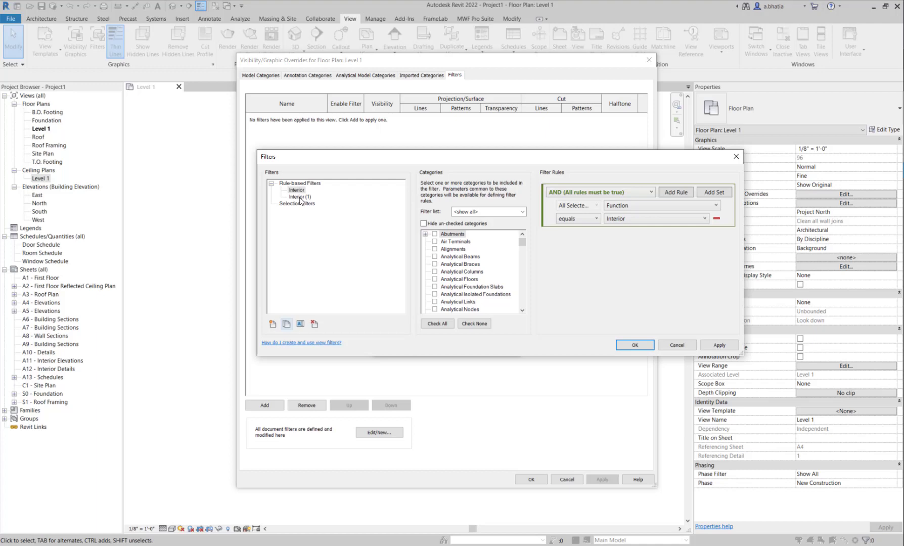
pyautogui.click(314, 323)
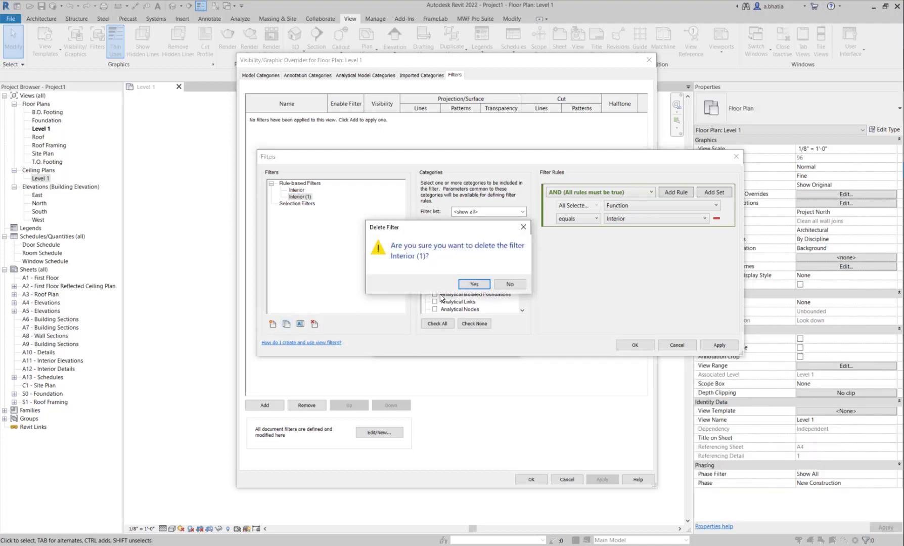
pyautogui.click(503, 284)
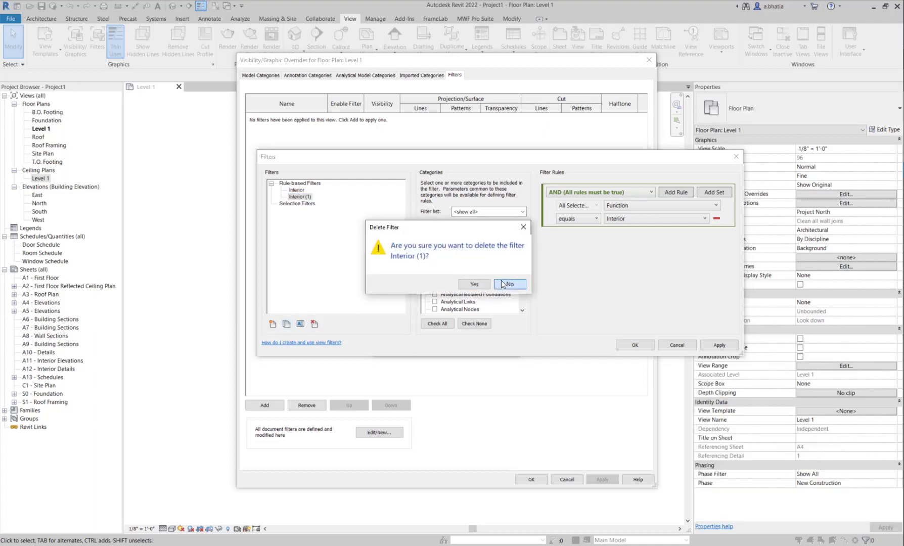
# - Restrict Interior (1) to Walls by unchecking Stairs, Ramps, Floors and Doors
pyautogui.click(459, 279)
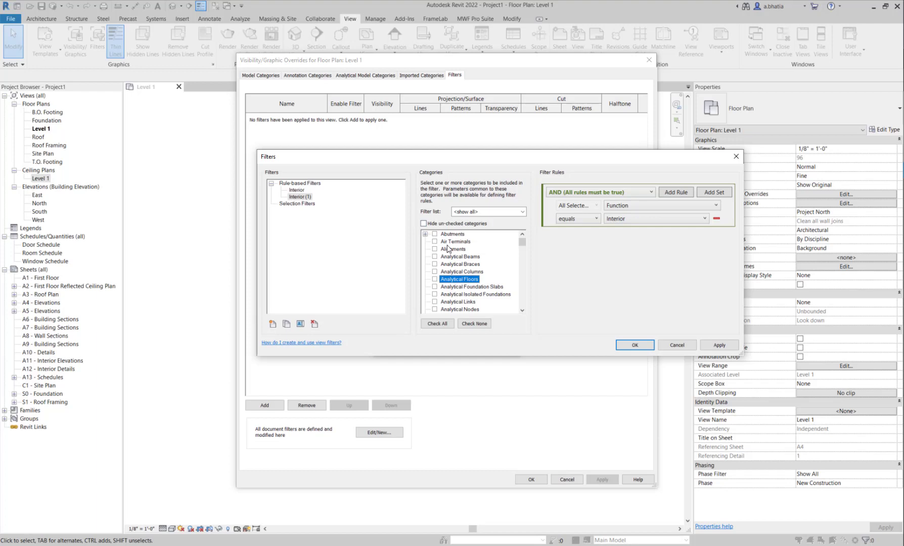
pyautogui.press('w')
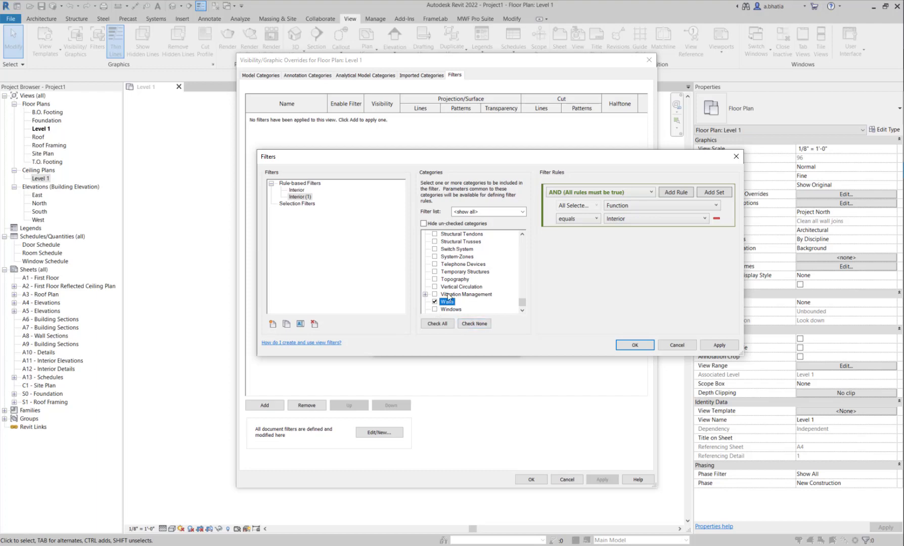
pyautogui.click(457, 225)
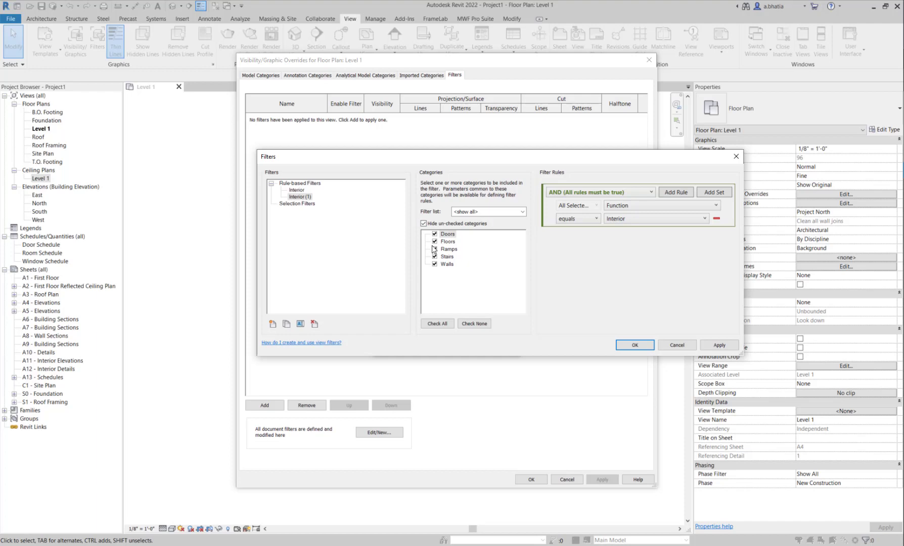
pyautogui.click(434, 256)
pyautogui.click(434, 248)
pyautogui.click(434, 241)
pyautogui.click(434, 234)
pyautogui.click(439, 223)
pyautogui.click(438, 223)
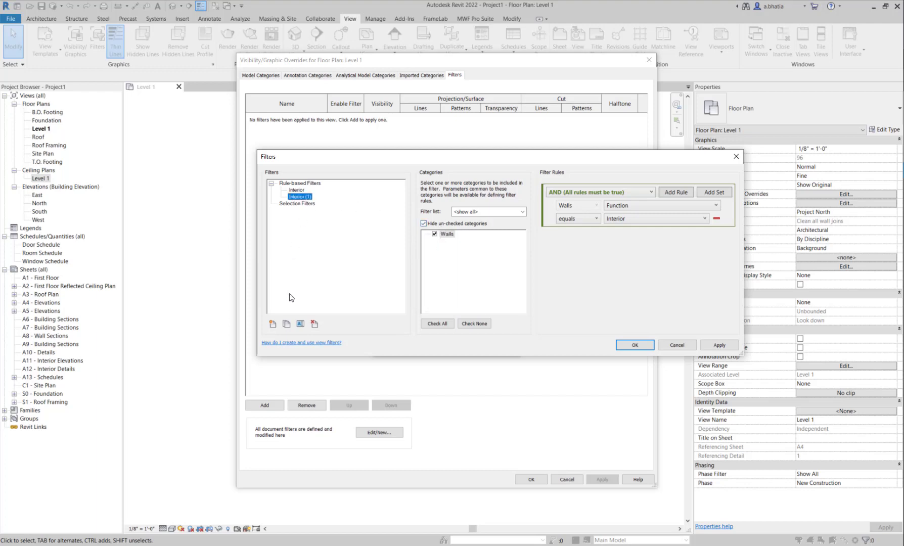
# - Rename the Interior (1) filter to 'Walls less than 10 ft'
pyautogui.click(300, 325)
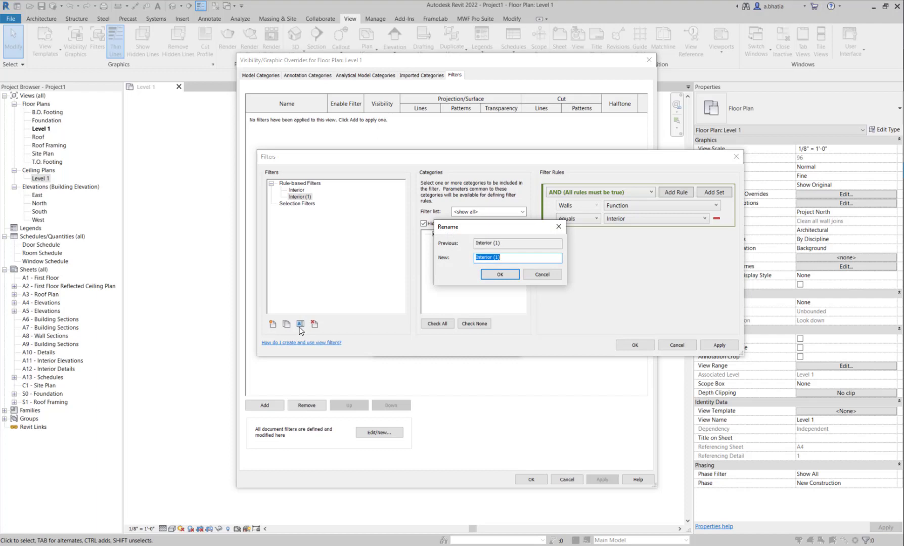
pyautogui.write('Walls less than 10 ft')
pyautogui.click(500, 275)
pyautogui.click(327, 197)
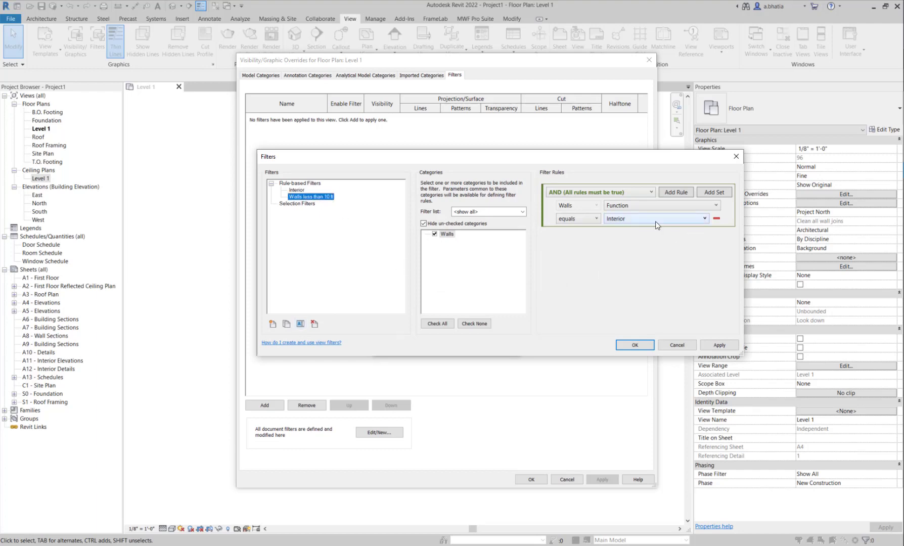
# - Set the filter rule to Length is less than 10' 0"
pyautogui.click(628, 208)
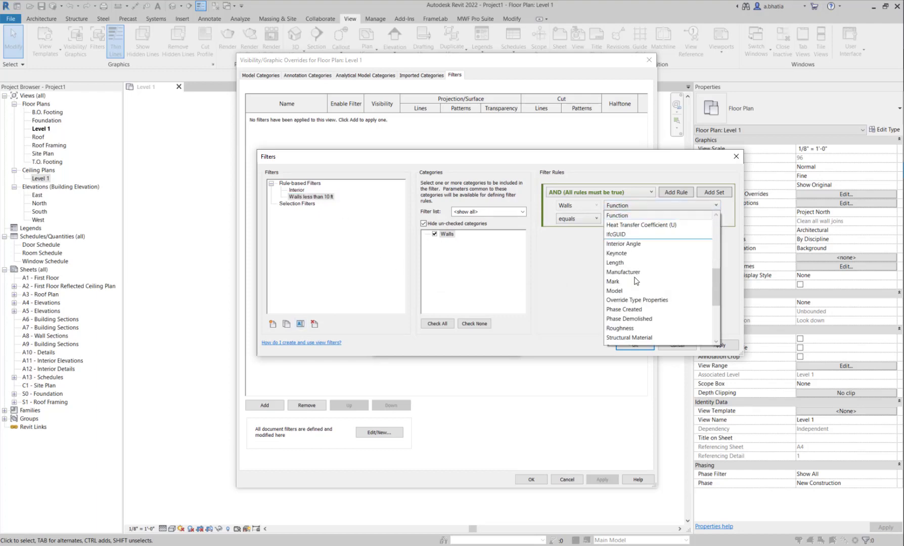
pyautogui.click(627, 262)
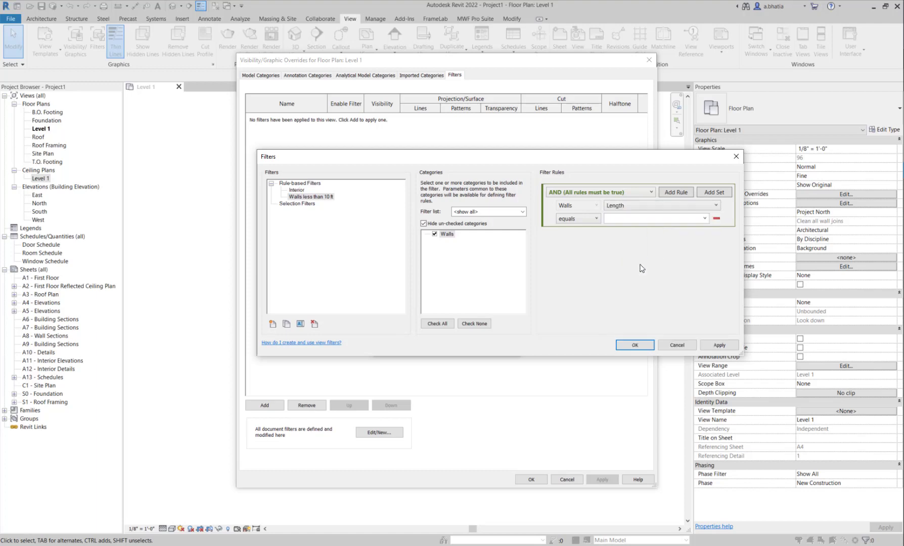
pyautogui.click(578, 217)
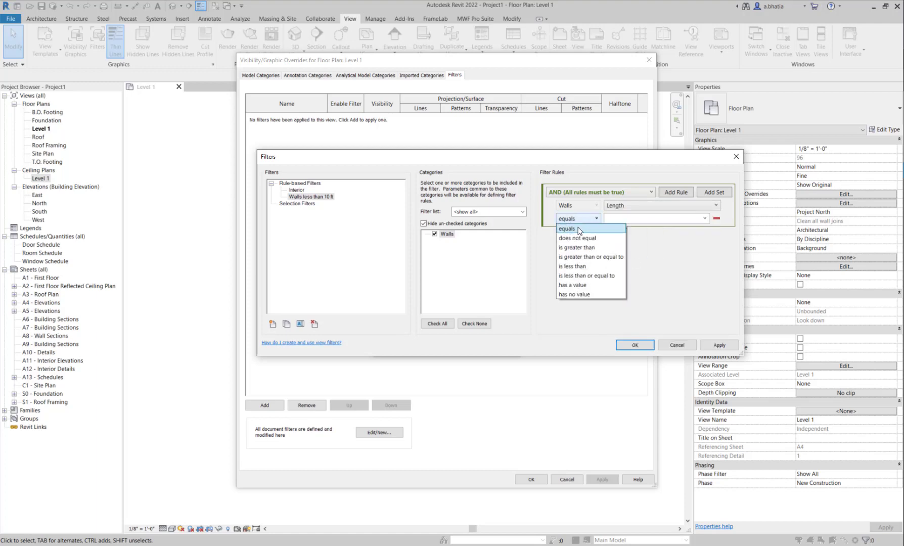
pyautogui.click(573, 278)
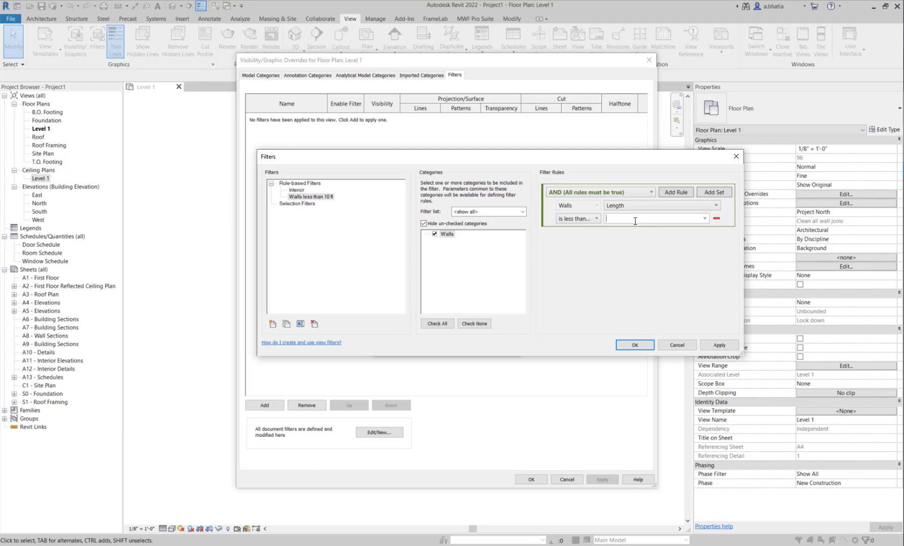
pyautogui.write('10\' 0"')
pyautogui.click(664, 220)
# - Duplicate 'Walls less than 10 ft' and rename the copy 'Walls between 10 ft-20 ft'
pyautogui.click(326, 198)
pyautogui.click(286, 324)
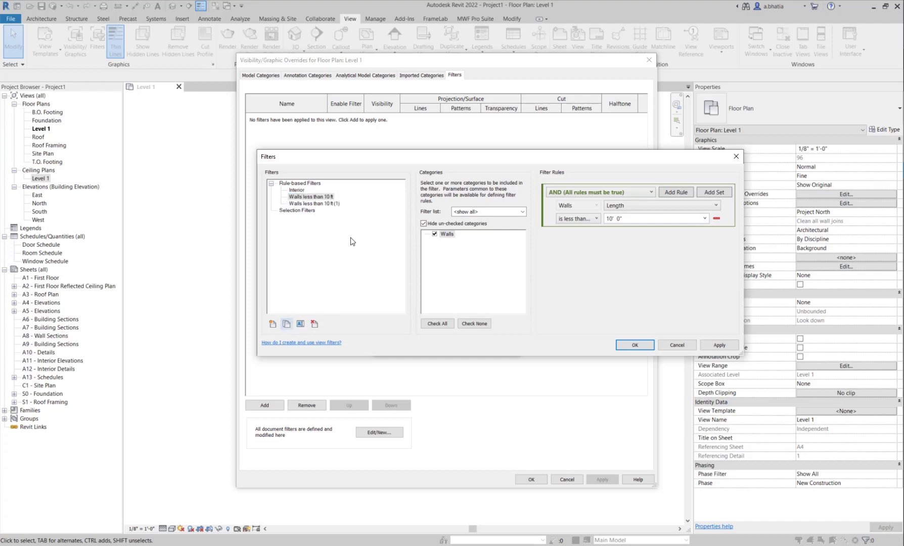
pyautogui.click(329, 203)
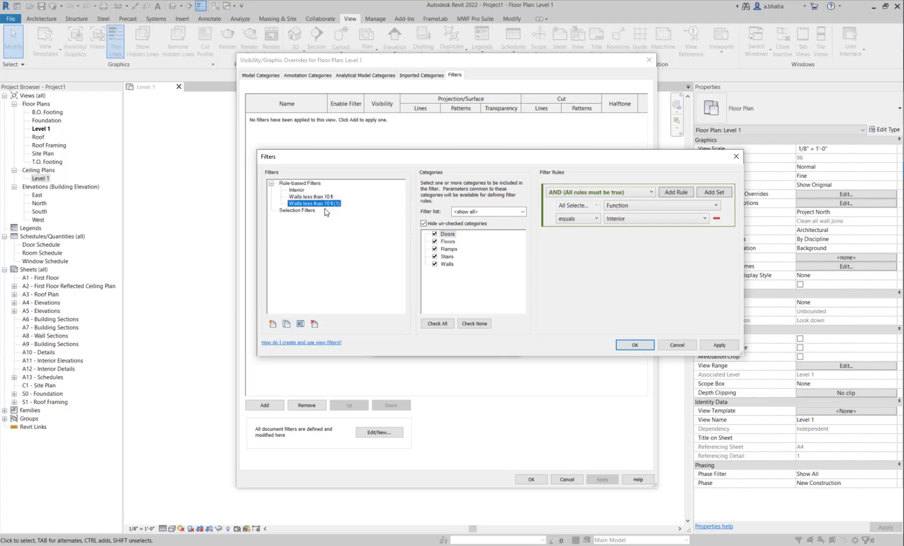
pyautogui.click(301, 326)
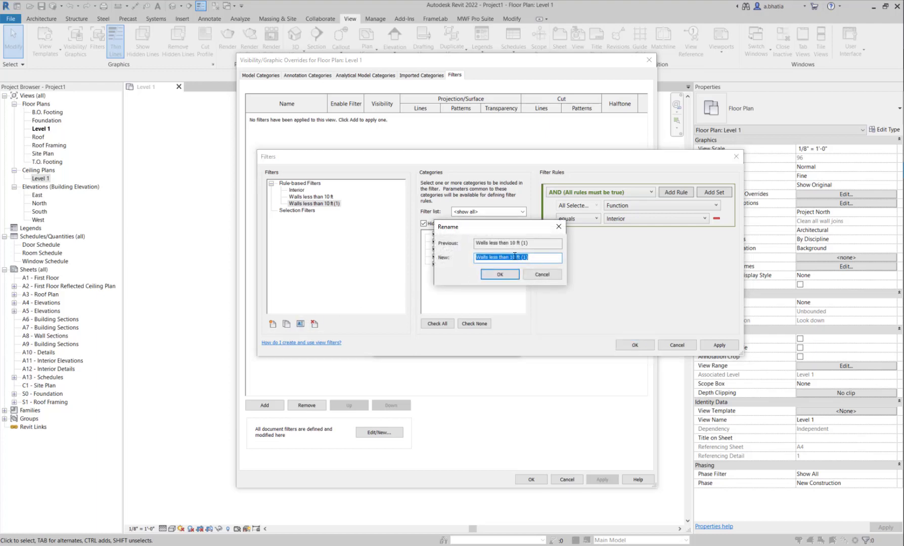
pyautogui.moveTo(522, 257); pyautogui.dragTo(550, 259)
pyautogui.write('-20 ft')
pyautogui.moveTo(498, 258); pyautogui.dragTo(491, 257)
pyautogui.write('between')
pyautogui.press('Delete')
pyautogui.press('Delete')
pyautogui.press('Delete')
pyautogui.press('Delete')
pyautogui.press('Delete')
pyautogui.click(516, 275)
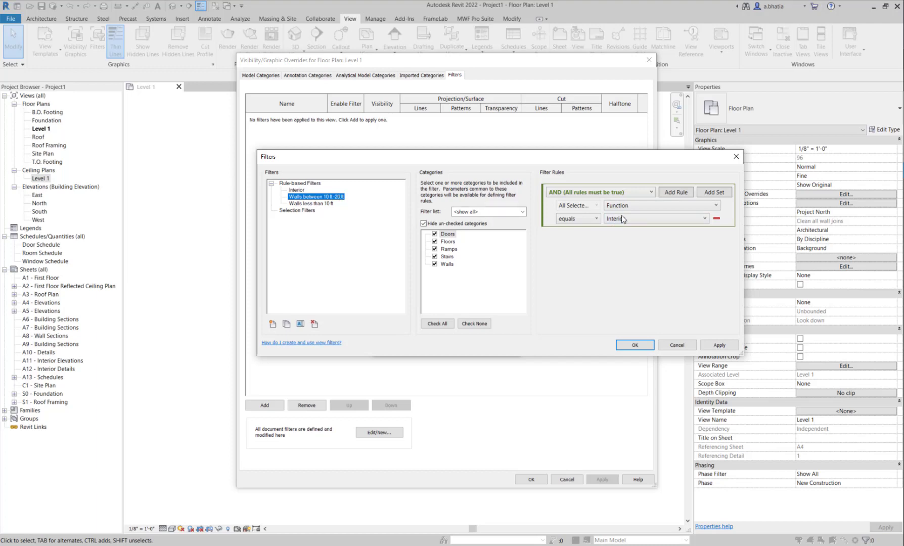
# - Reset the 10–20 ft filter's categories and rules so it covers only Walls
pyautogui.click(311, 203)
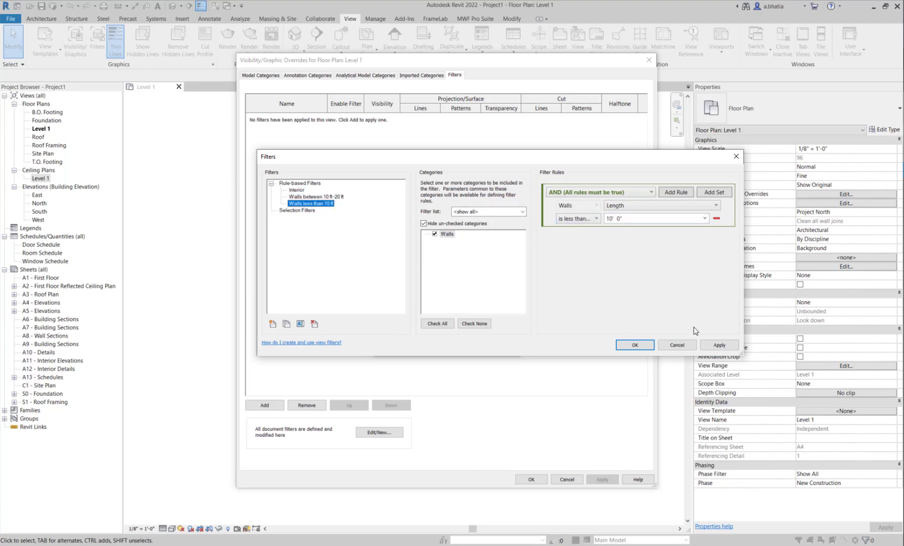
pyautogui.click(340, 197)
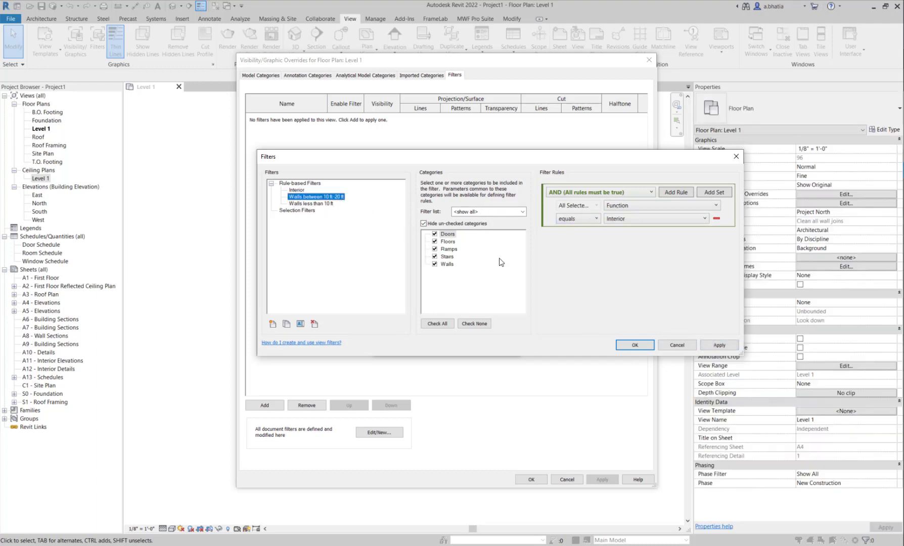
pyautogui.click(473, 324)
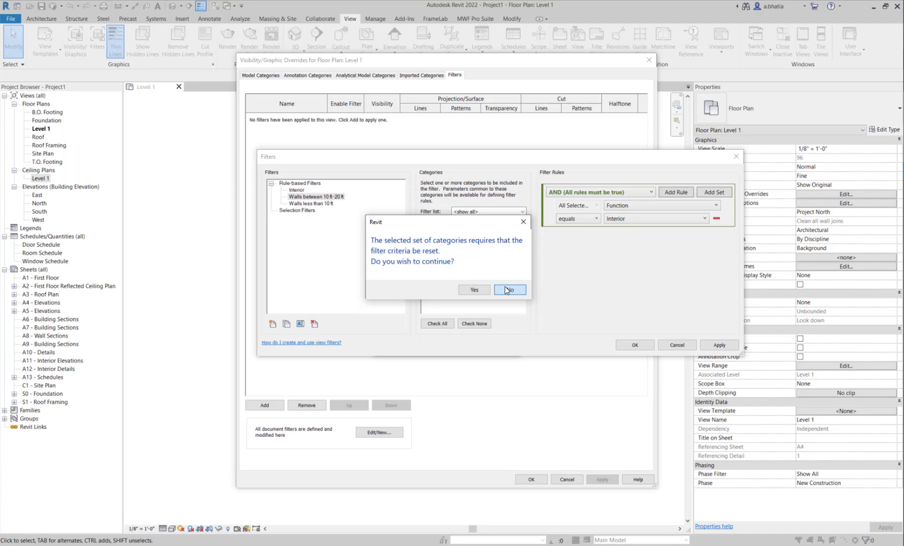
pyautogui.click(485, 291)
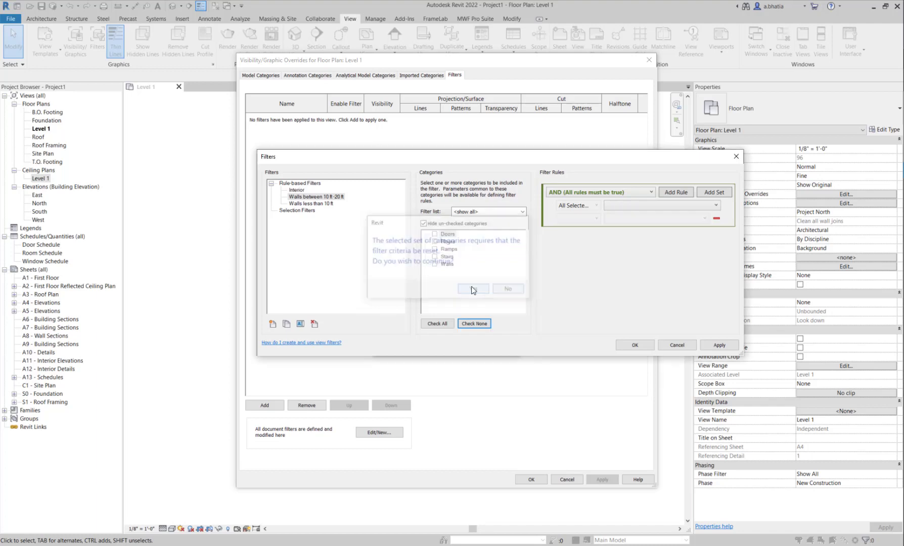
pyautogui.click(434, 264)
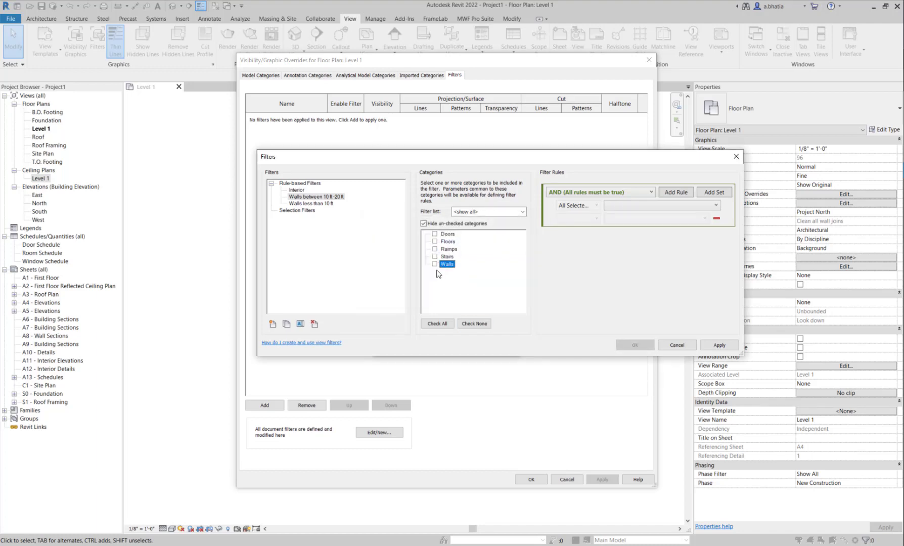
# - Add the first rule: Length is greater than 10' 0"
pyautogui.click(653, 205)
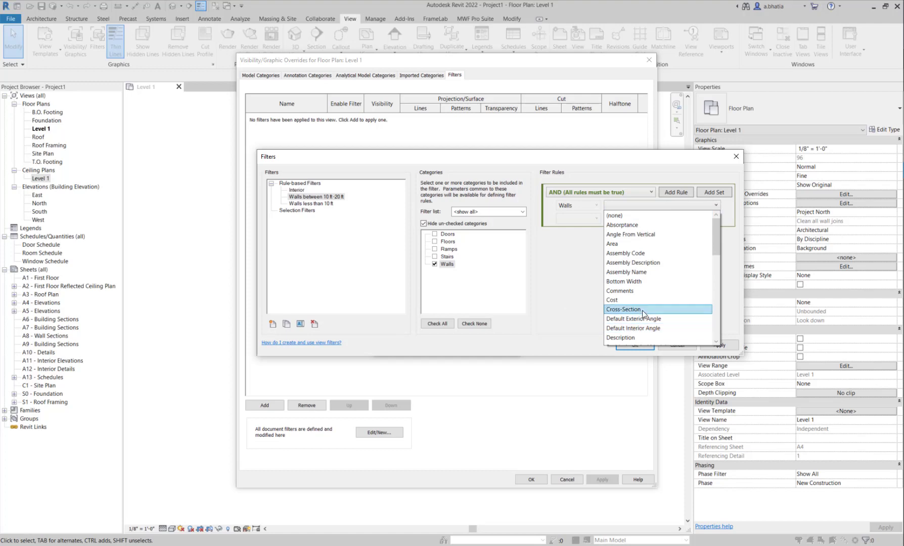
pyautogui.scroll(-1, 642, 313)
pyautogui.scroll(-4, 643, 314)
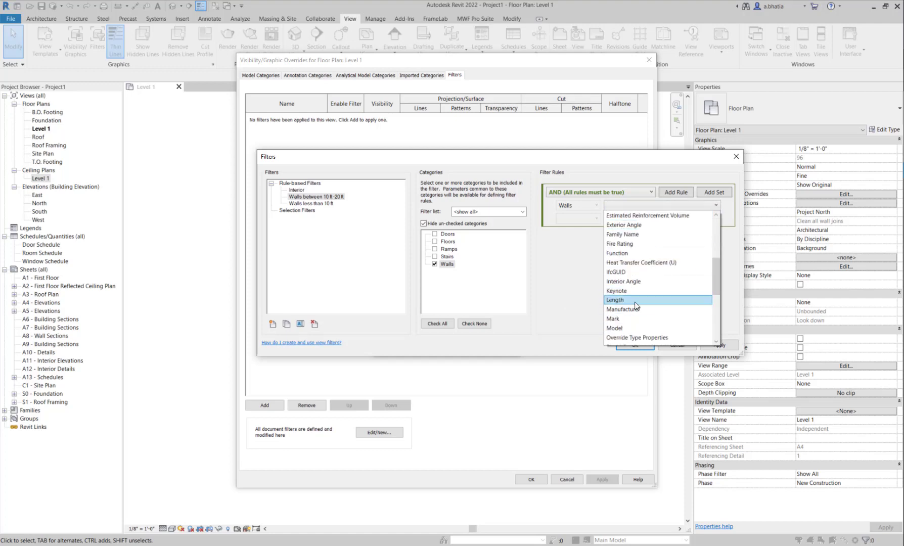
pyautogui.click(635, 302)
pyautogui.click(584, 218)
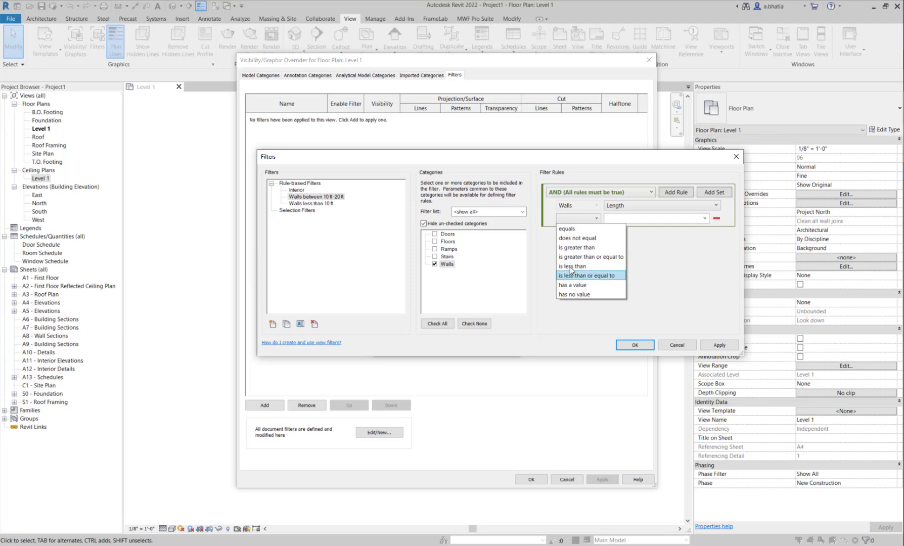
pyautogui.click(573, 247)
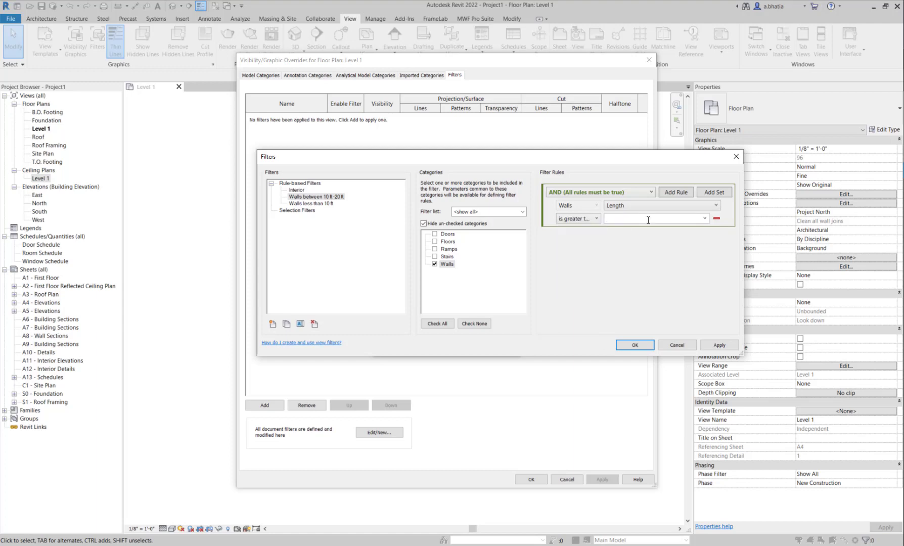
pyautogui.write('10\'  0"')
# - Add a second rule: Length is less than 20' 0"
pyautogui.click(689, 192)
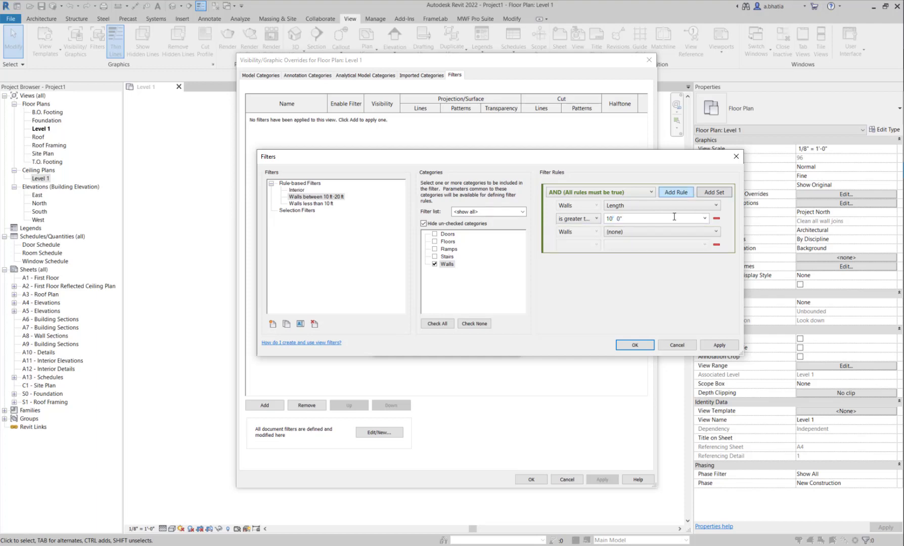
pyautogui.click(611, 232)
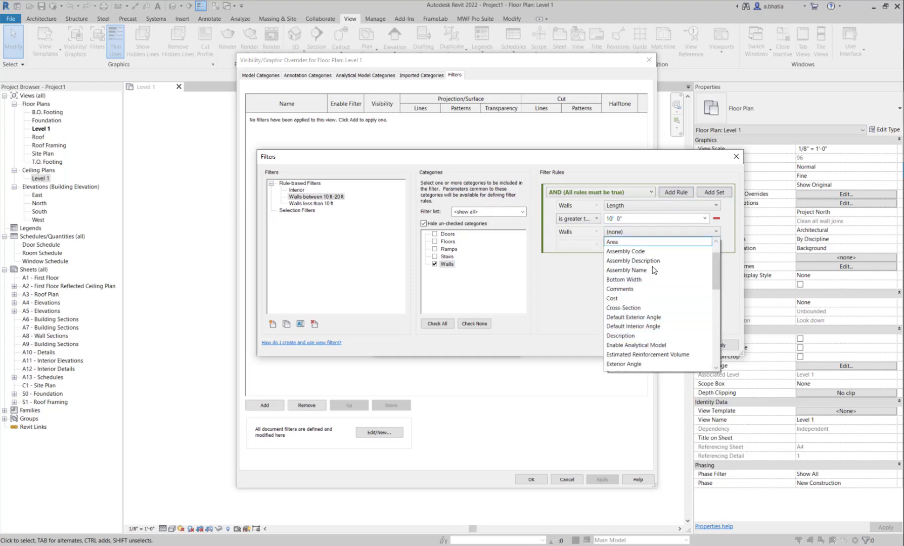
pyautogui.scroll(-4, 635, 327)
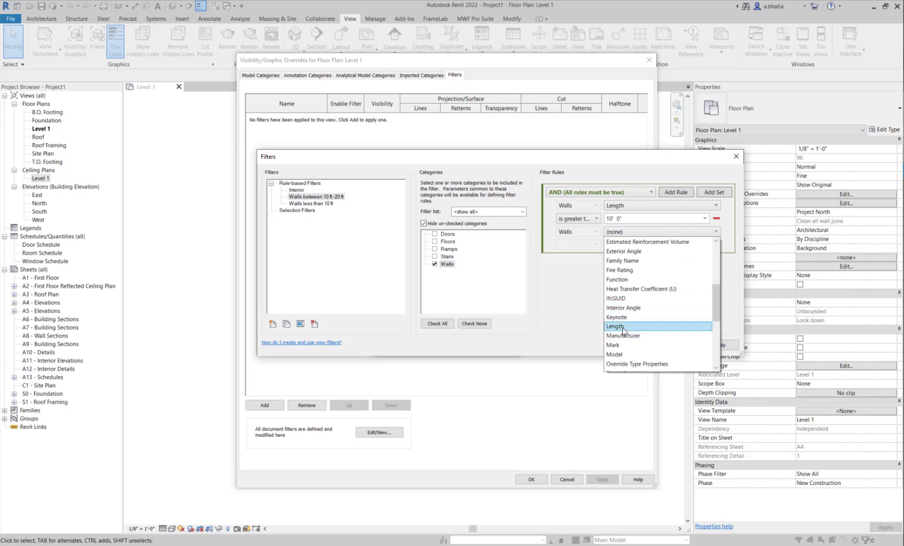
pyautogui.click(622, 326)
pyautogui.click(592, 244)
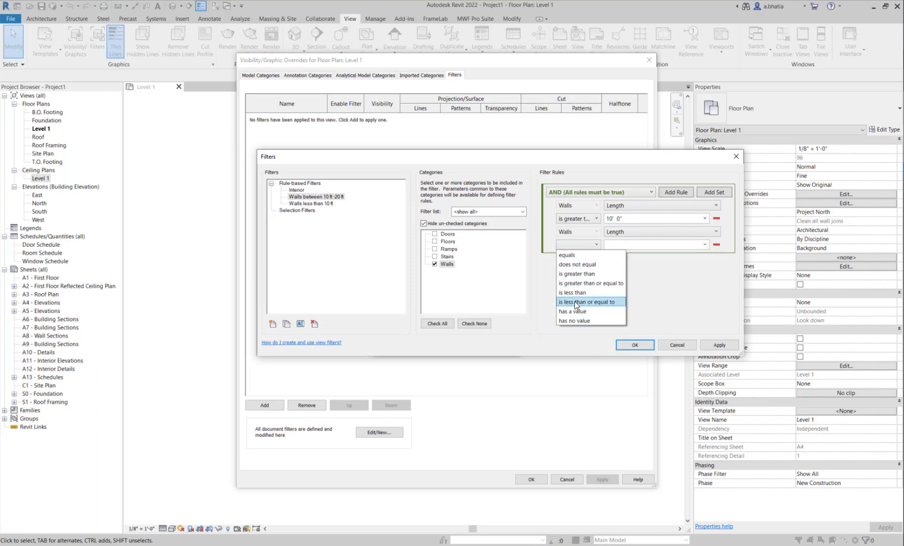
pyautogui.click(573, 292)
pyautogui.click(619, 245)
pyautogui.write('20\' 0"')
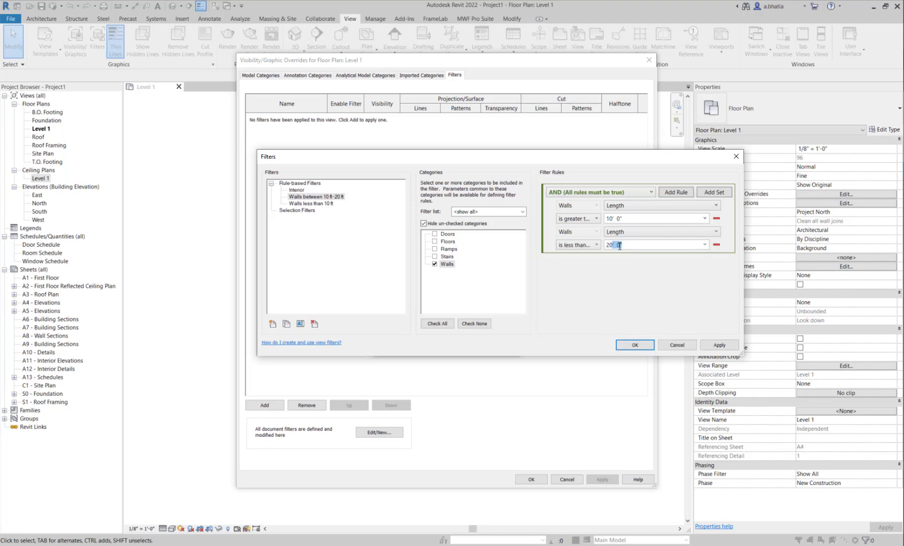
pyautogui.click(639, 244)
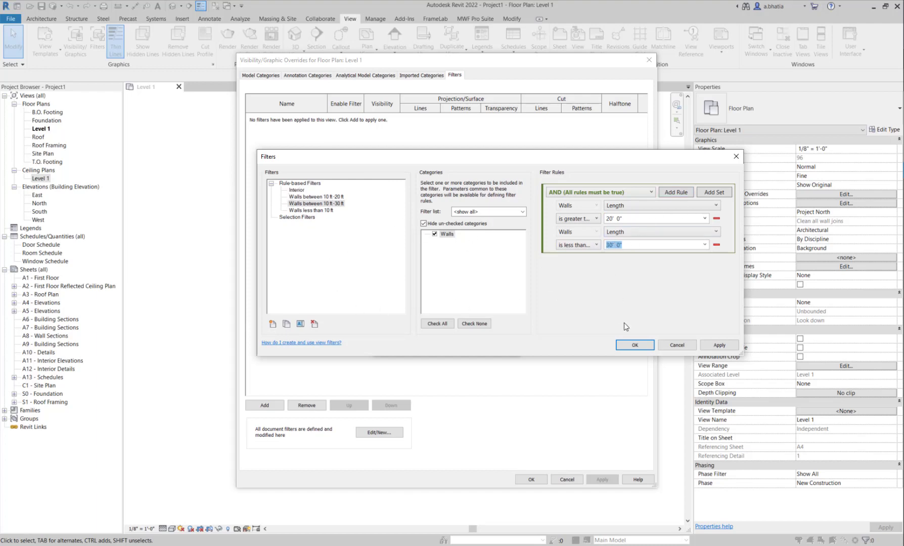
# - Add the less than 10 ft, 10–20 ft and 10–30 ft wall filters to the Level 1 view
pyautogui.click(635, 347)
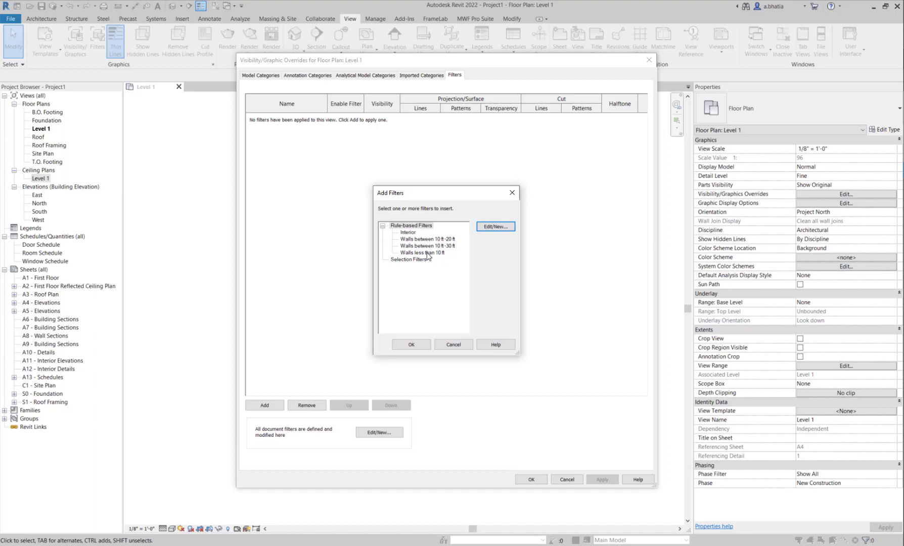
pyautogui.click(408, 253)
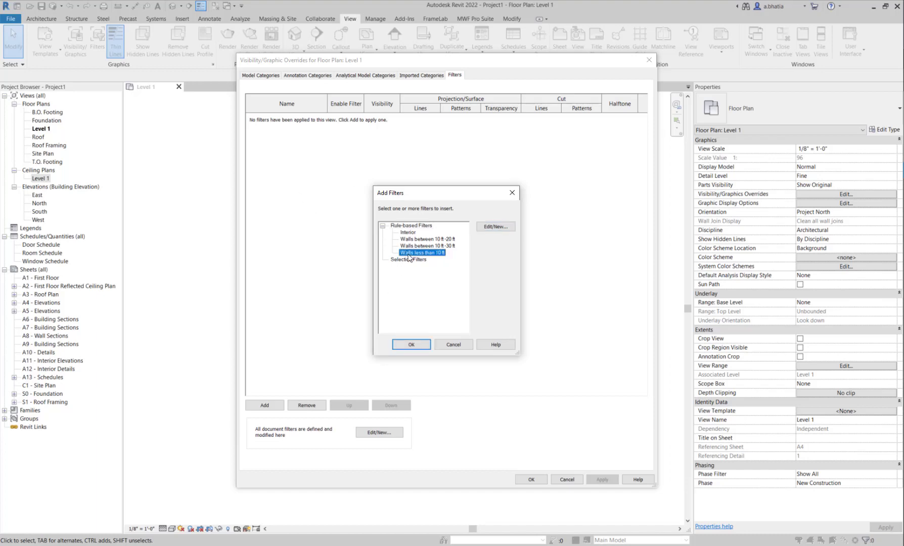
pyautogui.keyDown('ctrl'); pyautogui.click(414, 246); pyautogui.keyUp('ctrl')
pyautogui.keyDown('ctrl'); pyautogui.click(414, 239); pyautogui.keyUp('ctrl')
pyautogui.click(412, 344)
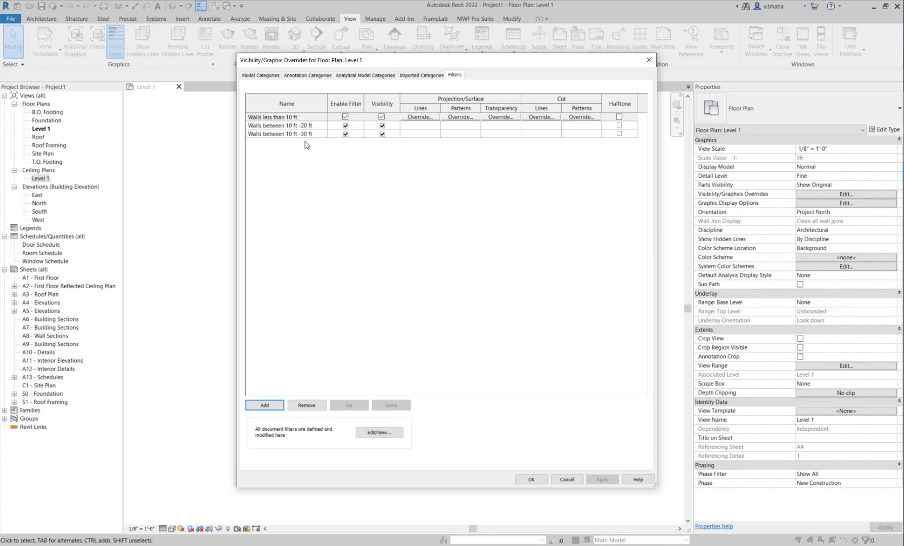
# - Give the Walls less than 10 ft filter a green solid fill pattern override
pyautogui.click(454, 117)
pyautogui.click(455, 117)
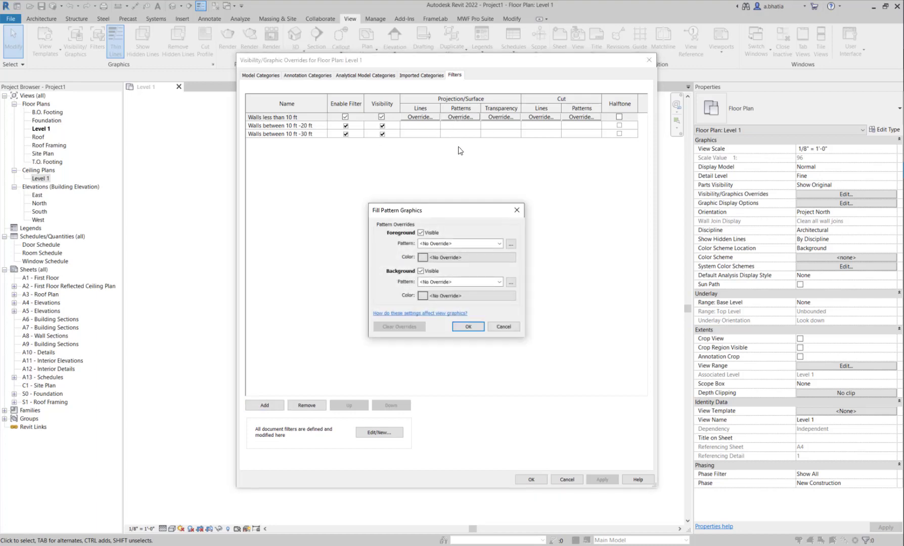
pyautogui.click(454, 297)
pyautogui.click(389, 283)
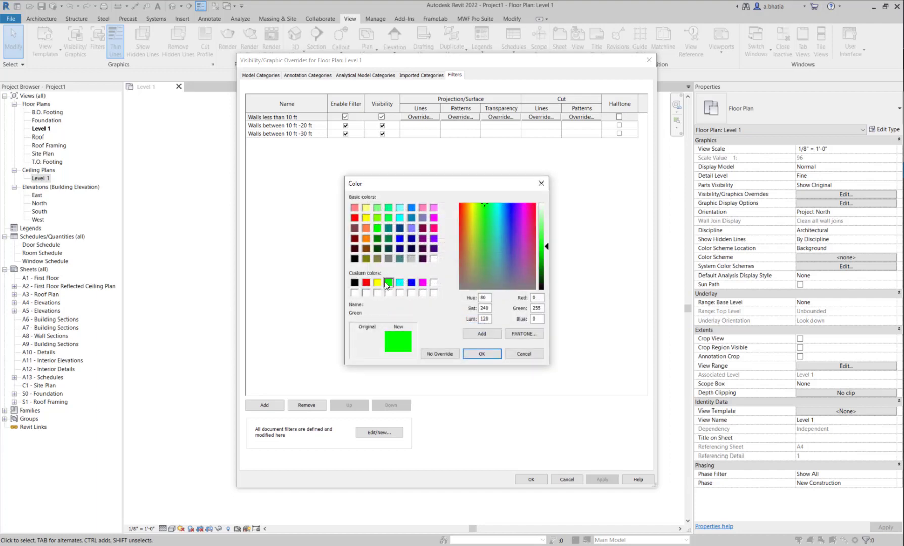
pyautogui.click(468, 353)
pyautogui.click(458, 282)
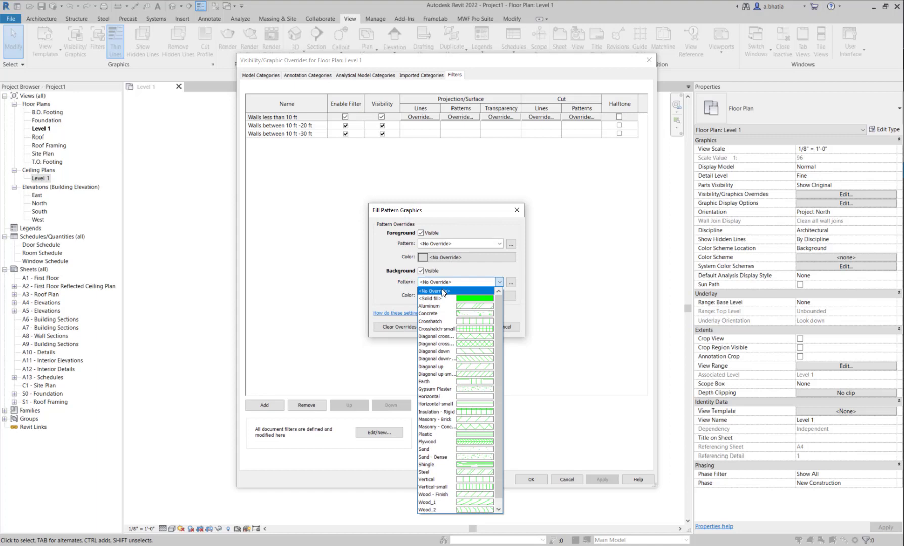
pyautogui.click(441, 298)
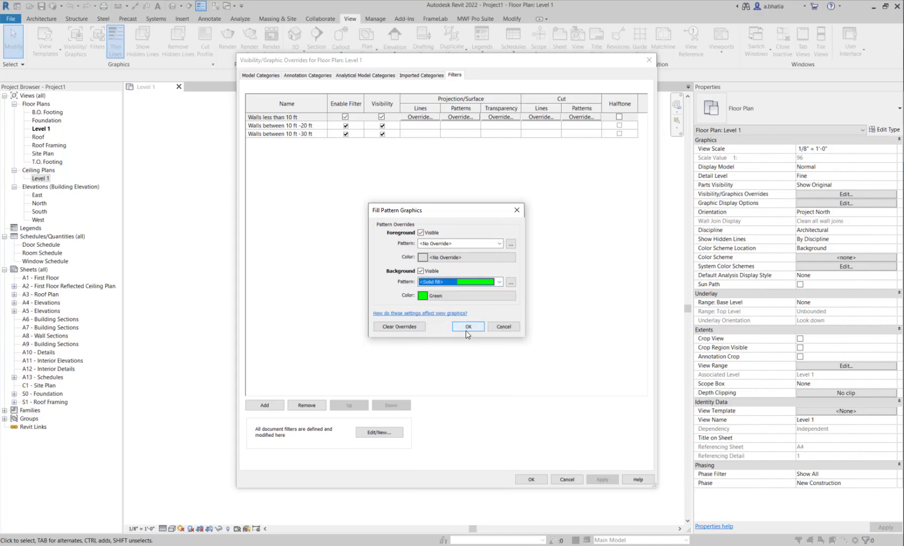
pyautogui.click(466, 327)
# - Give the Walls between 10 ft -20 ft filter an orange solid fill pattern
pyautogui.click(445, 126)
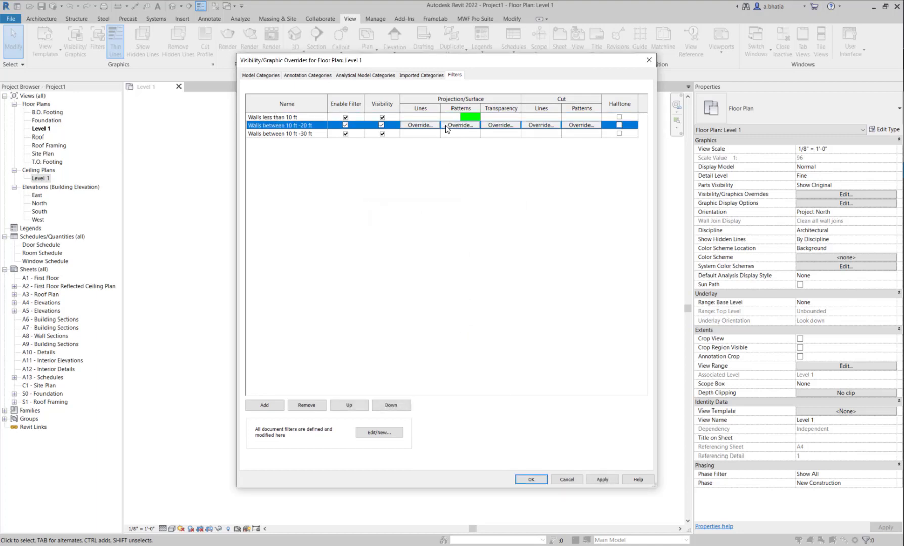
pyautogui.click(447, 126)
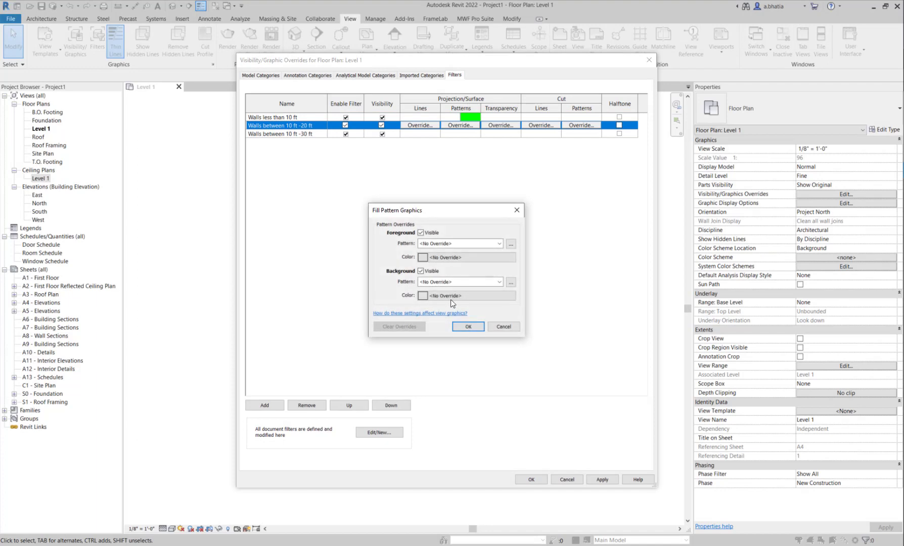
pyautogui.click(450, 299)
pyautogui.click(368, 284)
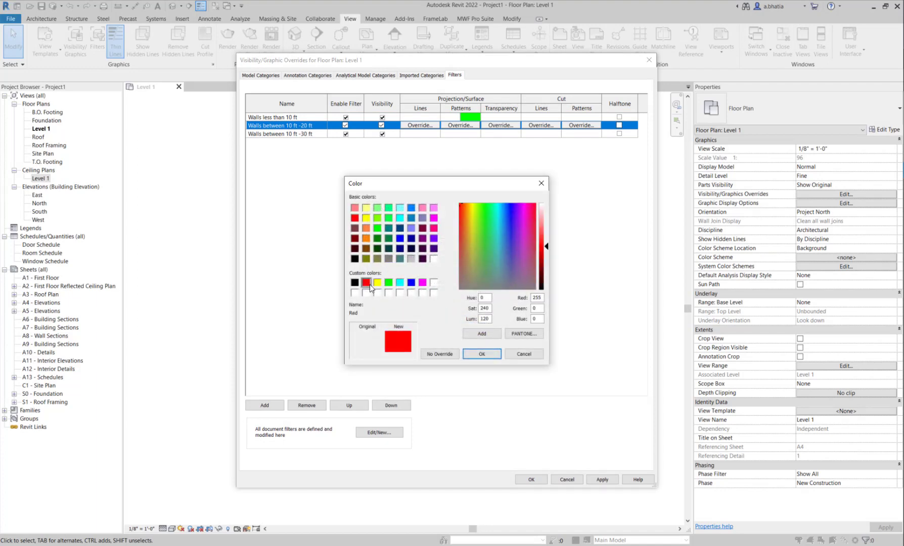
pyautogui.click(366, 238)
pyautogui.click(481, 353)
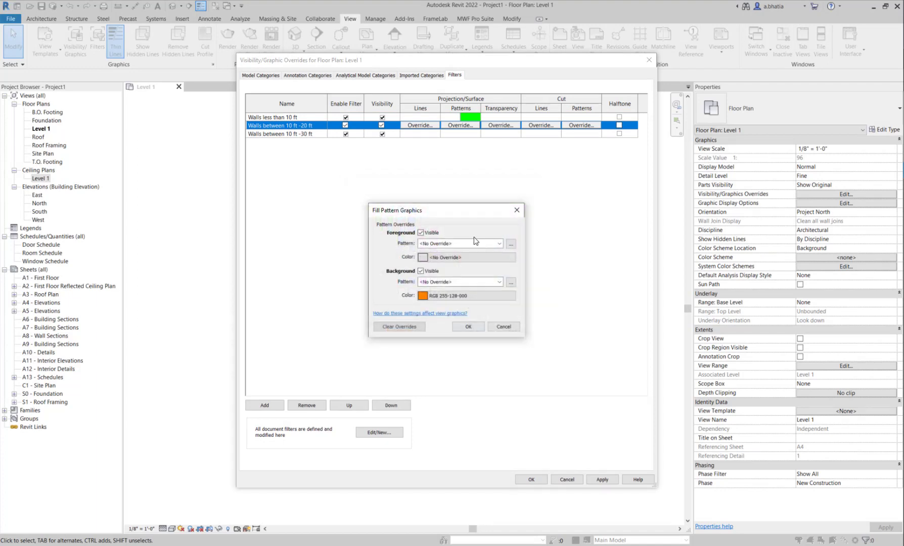
pyautogui.click(437, 282)
pyautogui.click(460, 294)
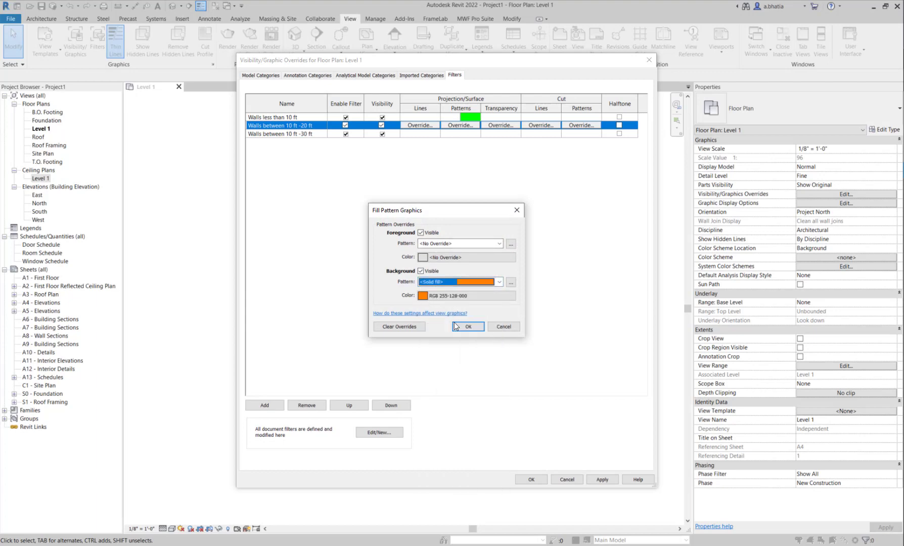
pyautogui.press('Return')
# - Give the Walls between 10 ft -30 ft filter a red solid fill pattern
pyautogui.click(457, 134)
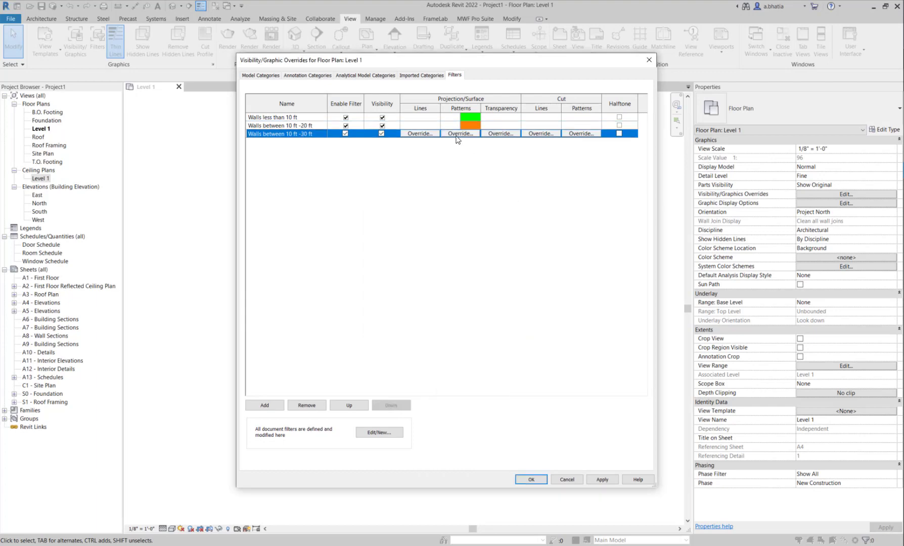
pyautogui.click(458, 134)
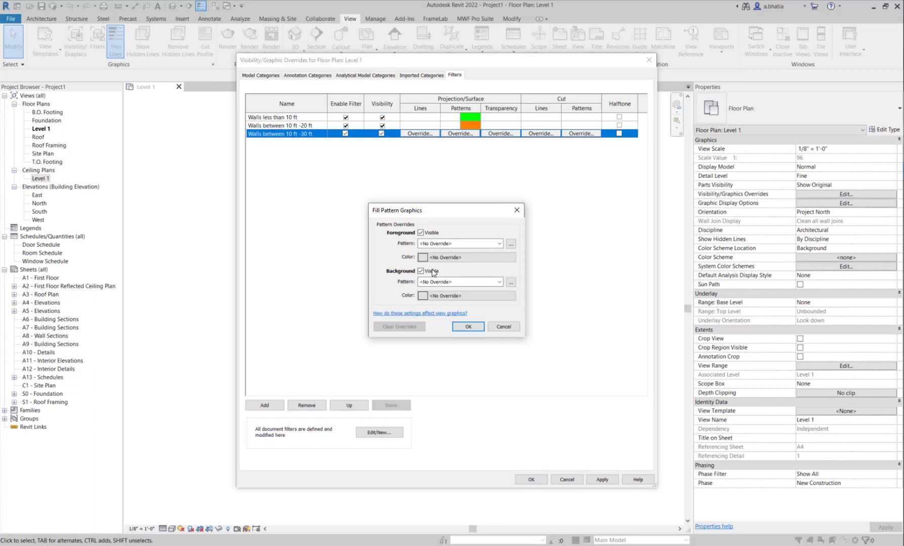
pyautogui.click(430, 298)
pyautogui.click(366, 282)
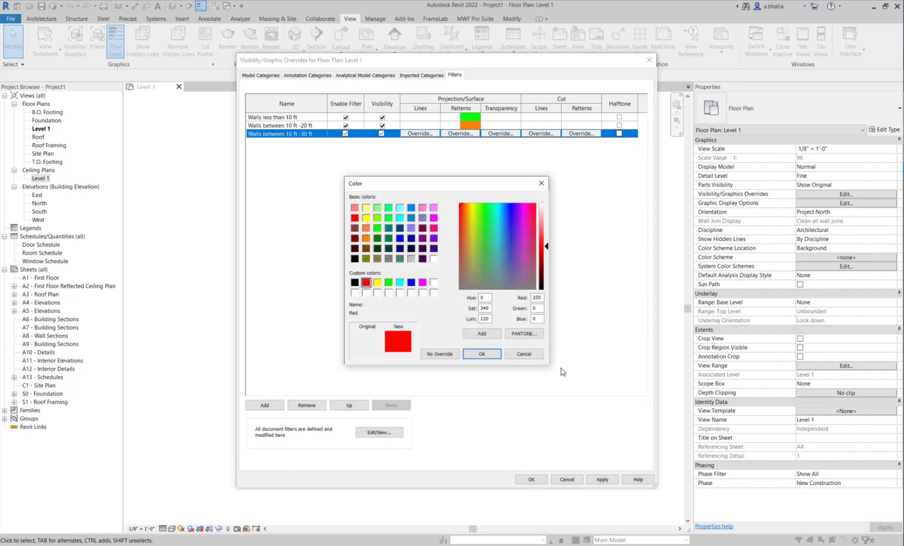
pyautogui.click(482, 354)
pyautogui.click(436, 282)
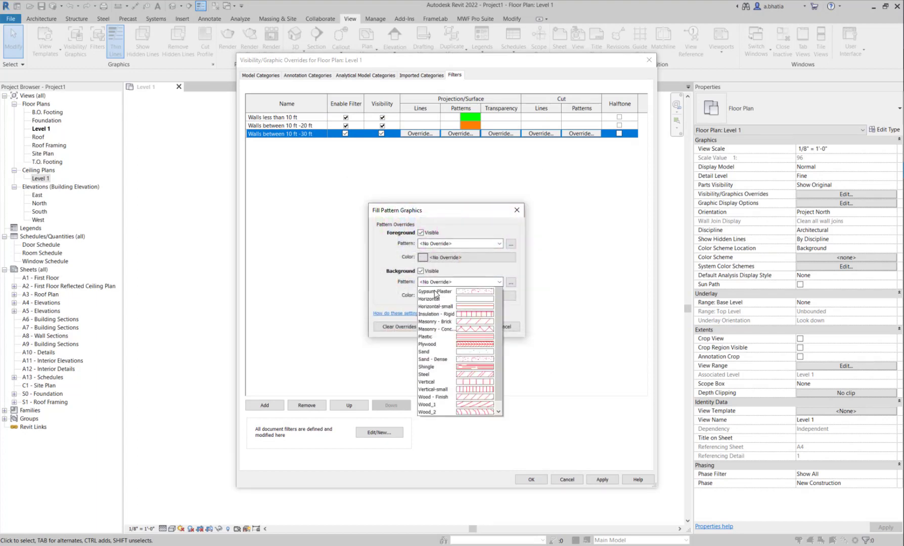
pyautogui.scroll(3, 435, 294)
pyautogui.click(435, 293)
pyautogui.click(473, 326)
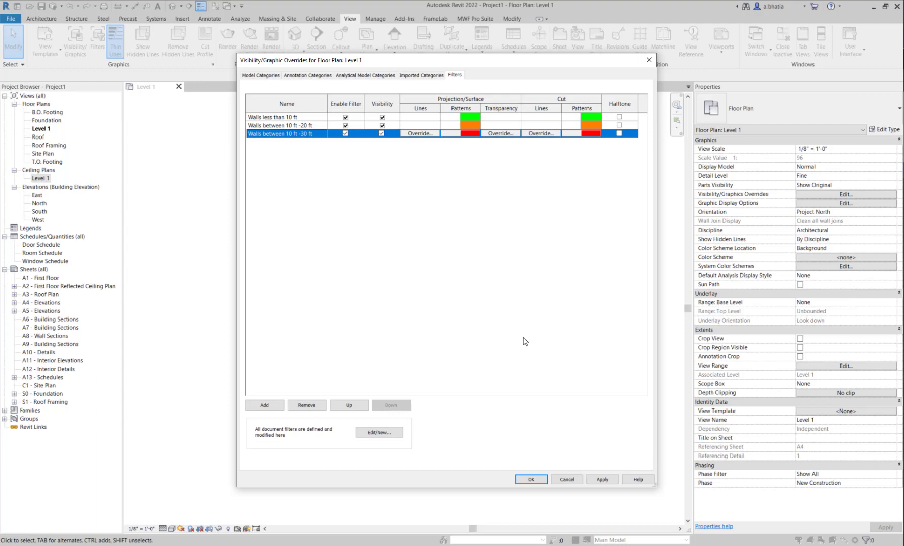
# - Apply the overrides and copy the green 5' wall above the others as a test wall
pyautogui.click(535, 480)
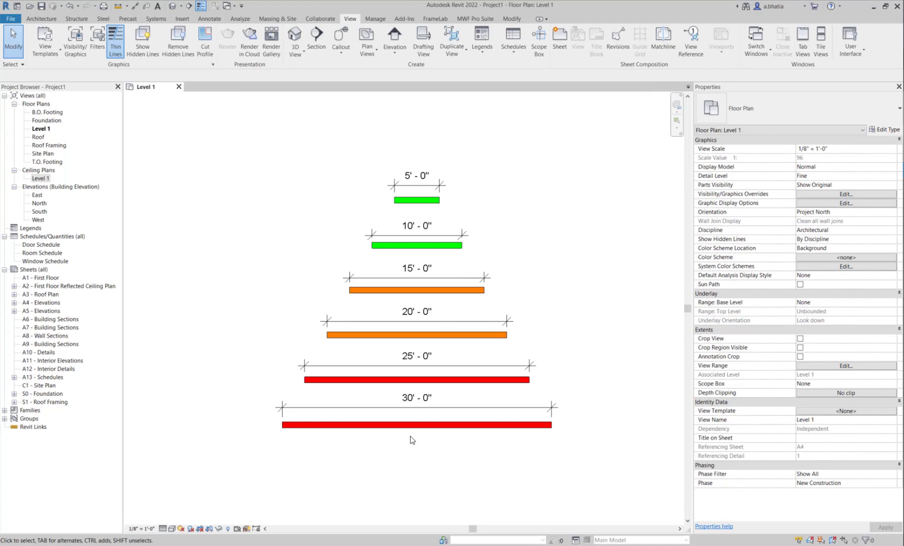
pyautogui.scroll(-3, 409, 407)
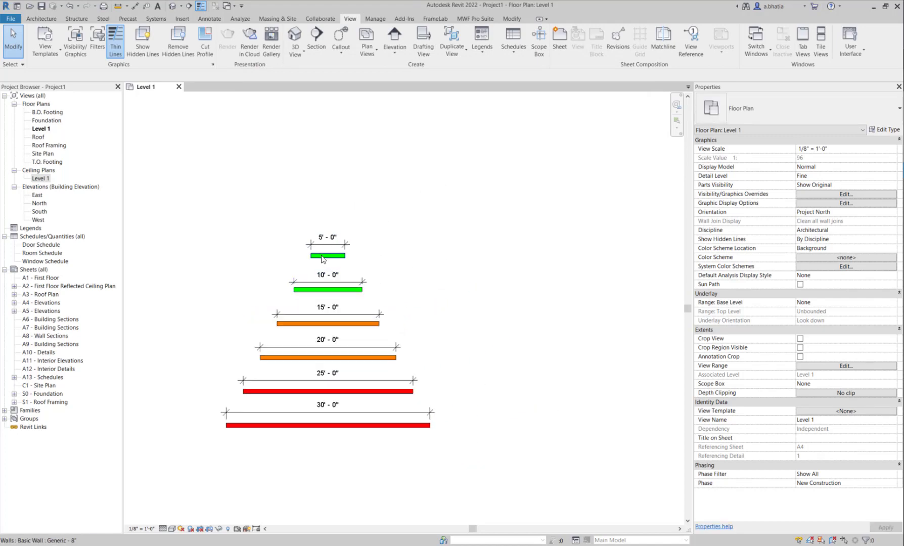
pyautogui.click(329, 256)
pyautogui.keyDown('ctrl'); pyautogui.moveTo(327, 199); pyautogui.dragTo(328, 191); pyautogui.keyUp('ctrl')
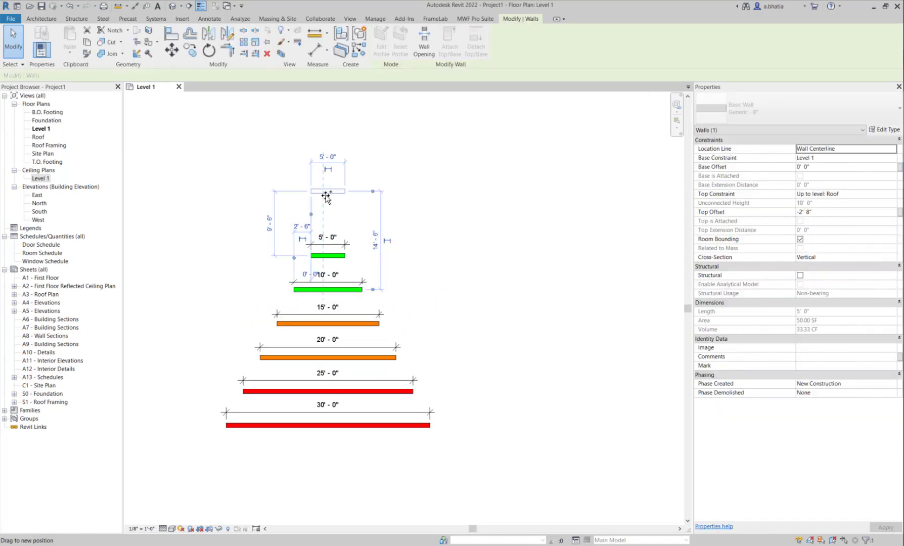
pyautogui.scroll(3, 335, 147)
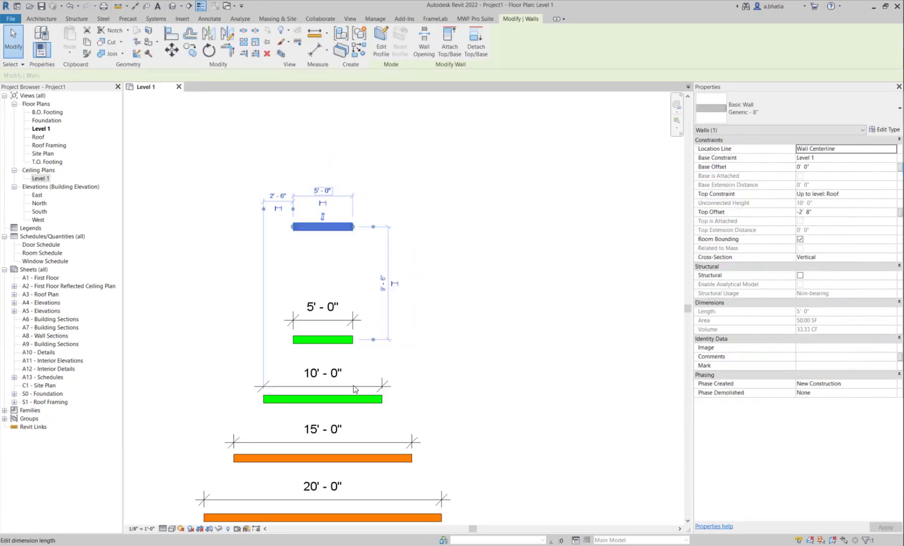
pyautogui.moveTo(350, 404); pyautogui.dragTo(370, 410, button='middle')
# - Set the test wall's length to 10' and check its colour
pyautogui.click(346, 207)
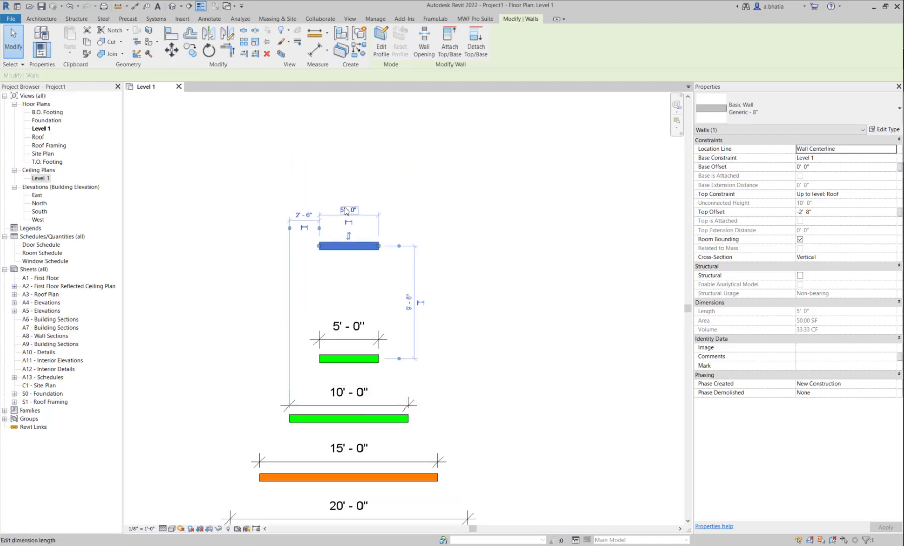
pyautogui.write('10')
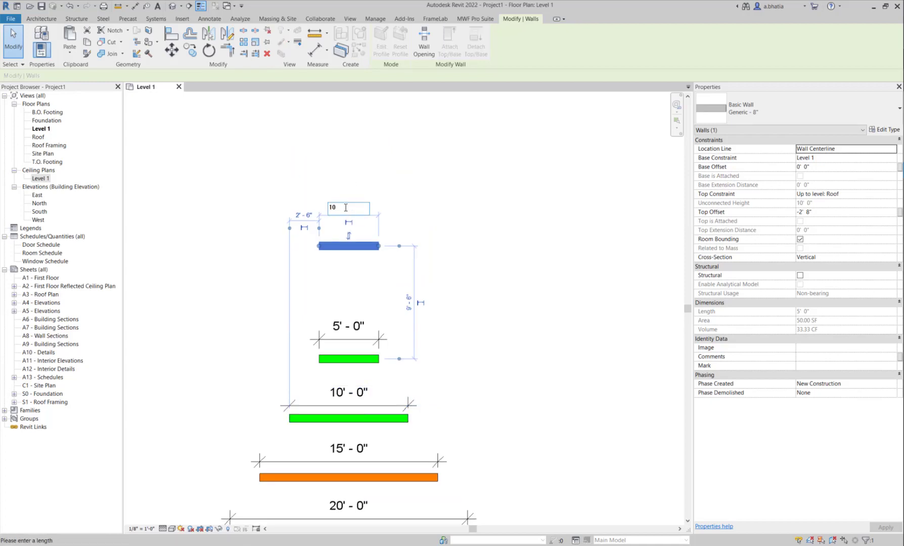
pyautogui.press('Return')
pyautogui.click(452, 213)
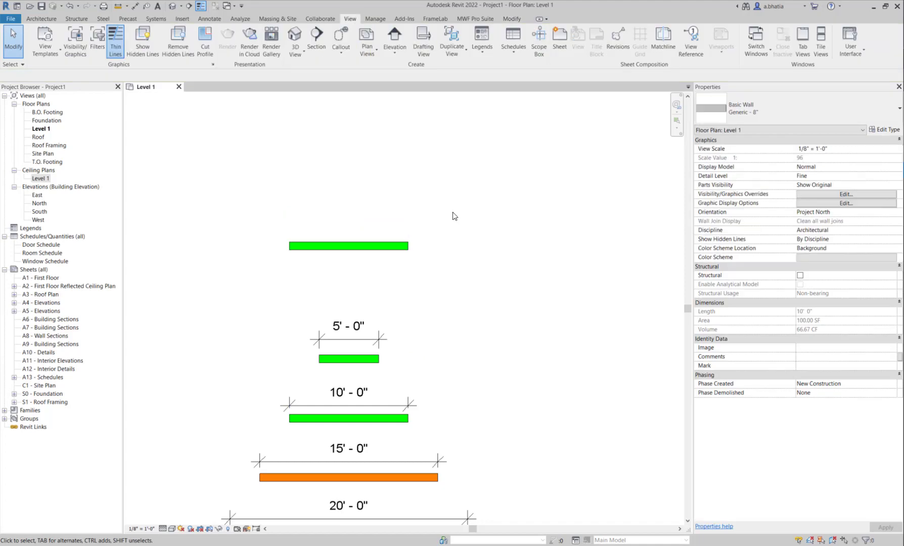
# - Lengthen the test wall to 10' 1" so it turns orange
pyautogui.click(371, 247)
pyautogui.click(349, 208)
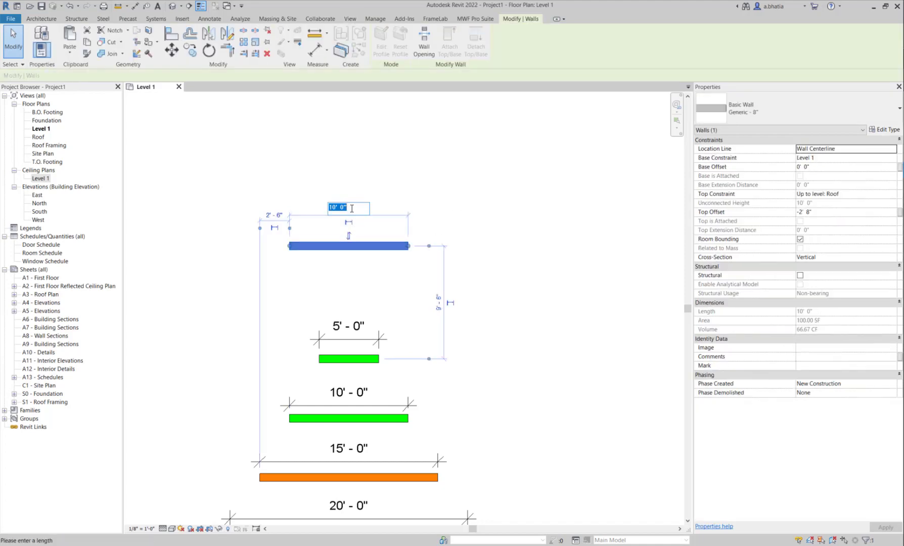
pyautogui.write('1')
pyautogui.press('Return')
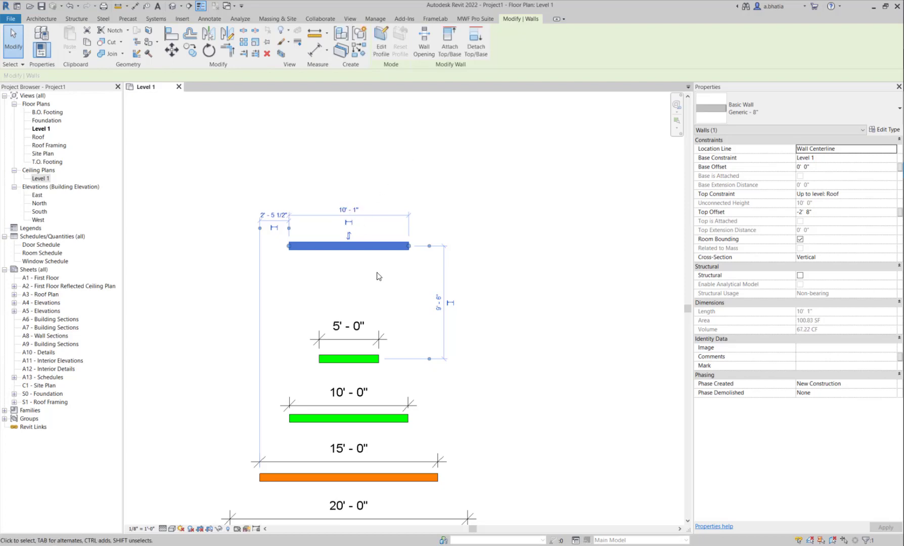
pyautogui.click(397, 254)
# - Lengthen the test wall to 20' 1" so it shows red, centring the walls in view
pyautogui.scroll(-1, 385, 256)
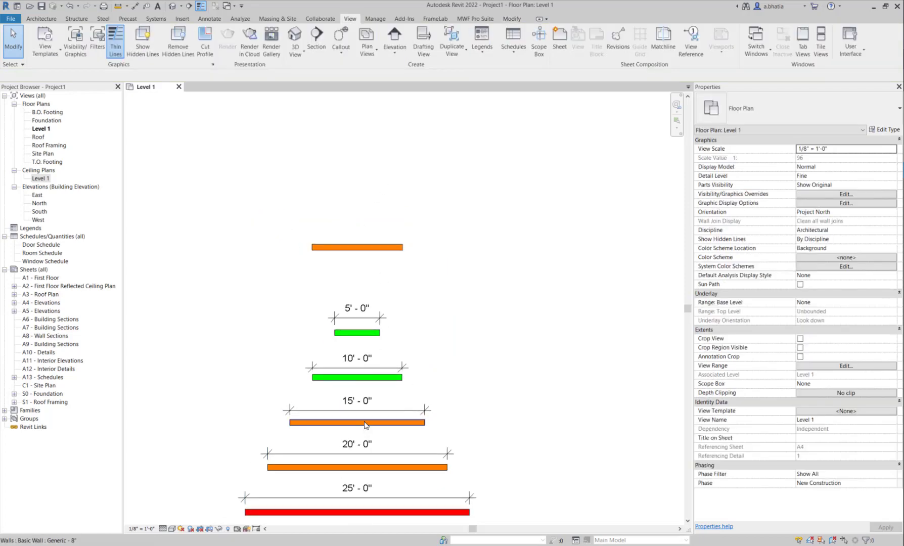
pyautogui.click(372, 247)
pyautogui.click(361, 212)
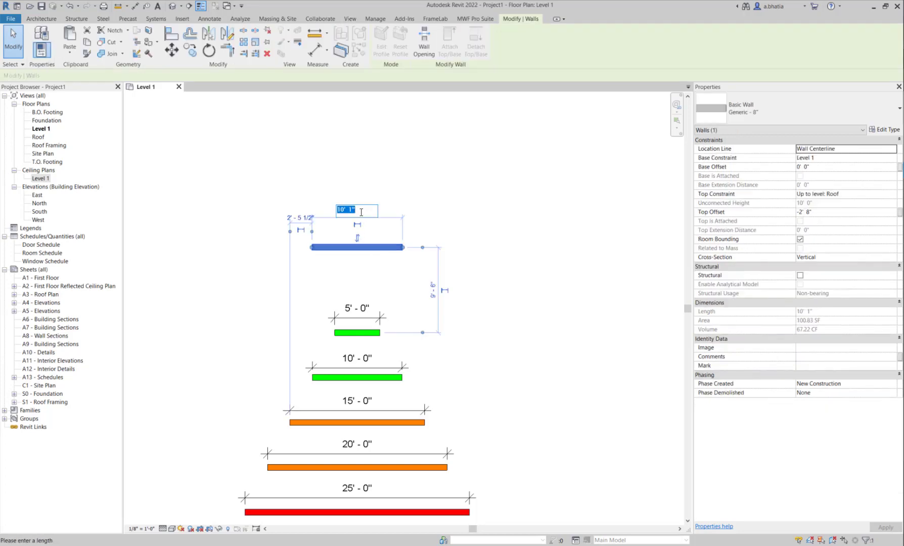
pyautogui.write("20'1")
pyautogui.press('Return')
pyautogui.press('Escape')
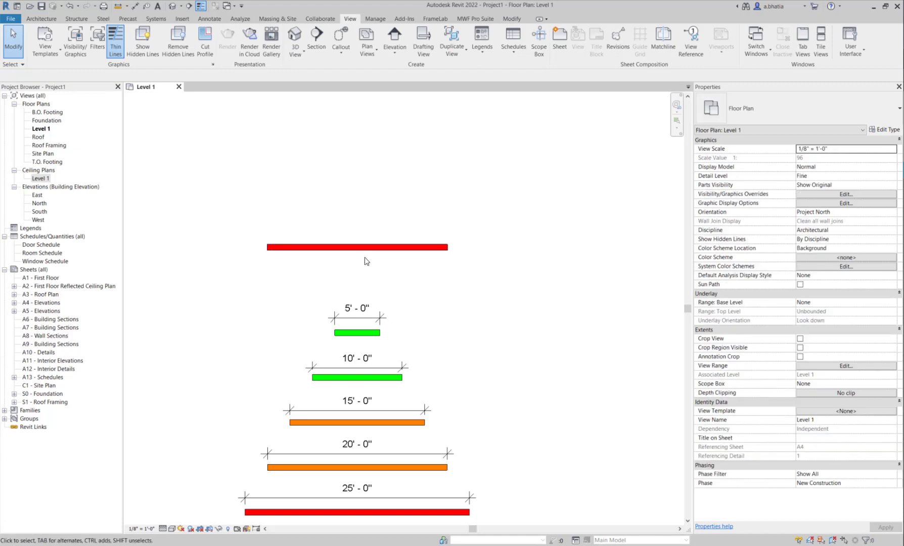
pyautogui.scroll(-1, 366, 260)
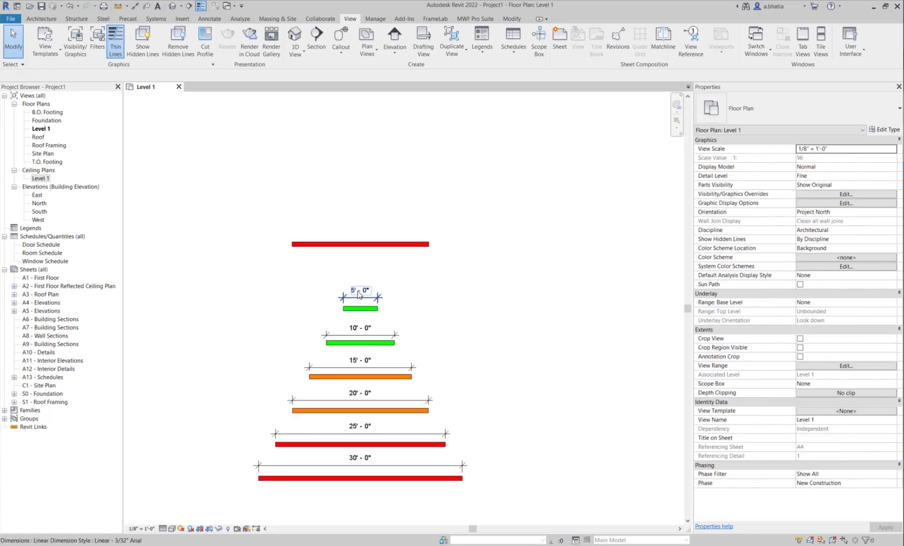
pyautogui.scroll(1, 436, 266)
pyautogui.moveTo(437, 267); pyautogui.dragTo(453, 268, button='middle')
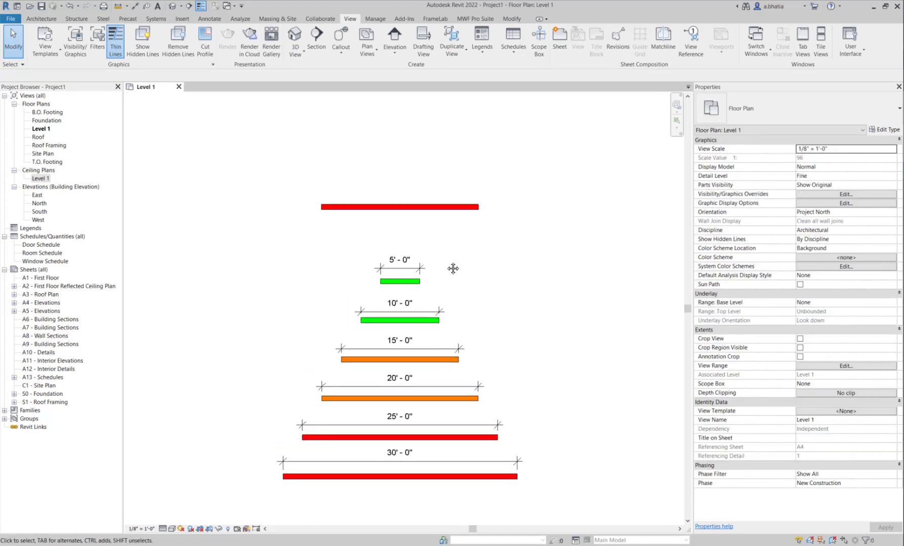